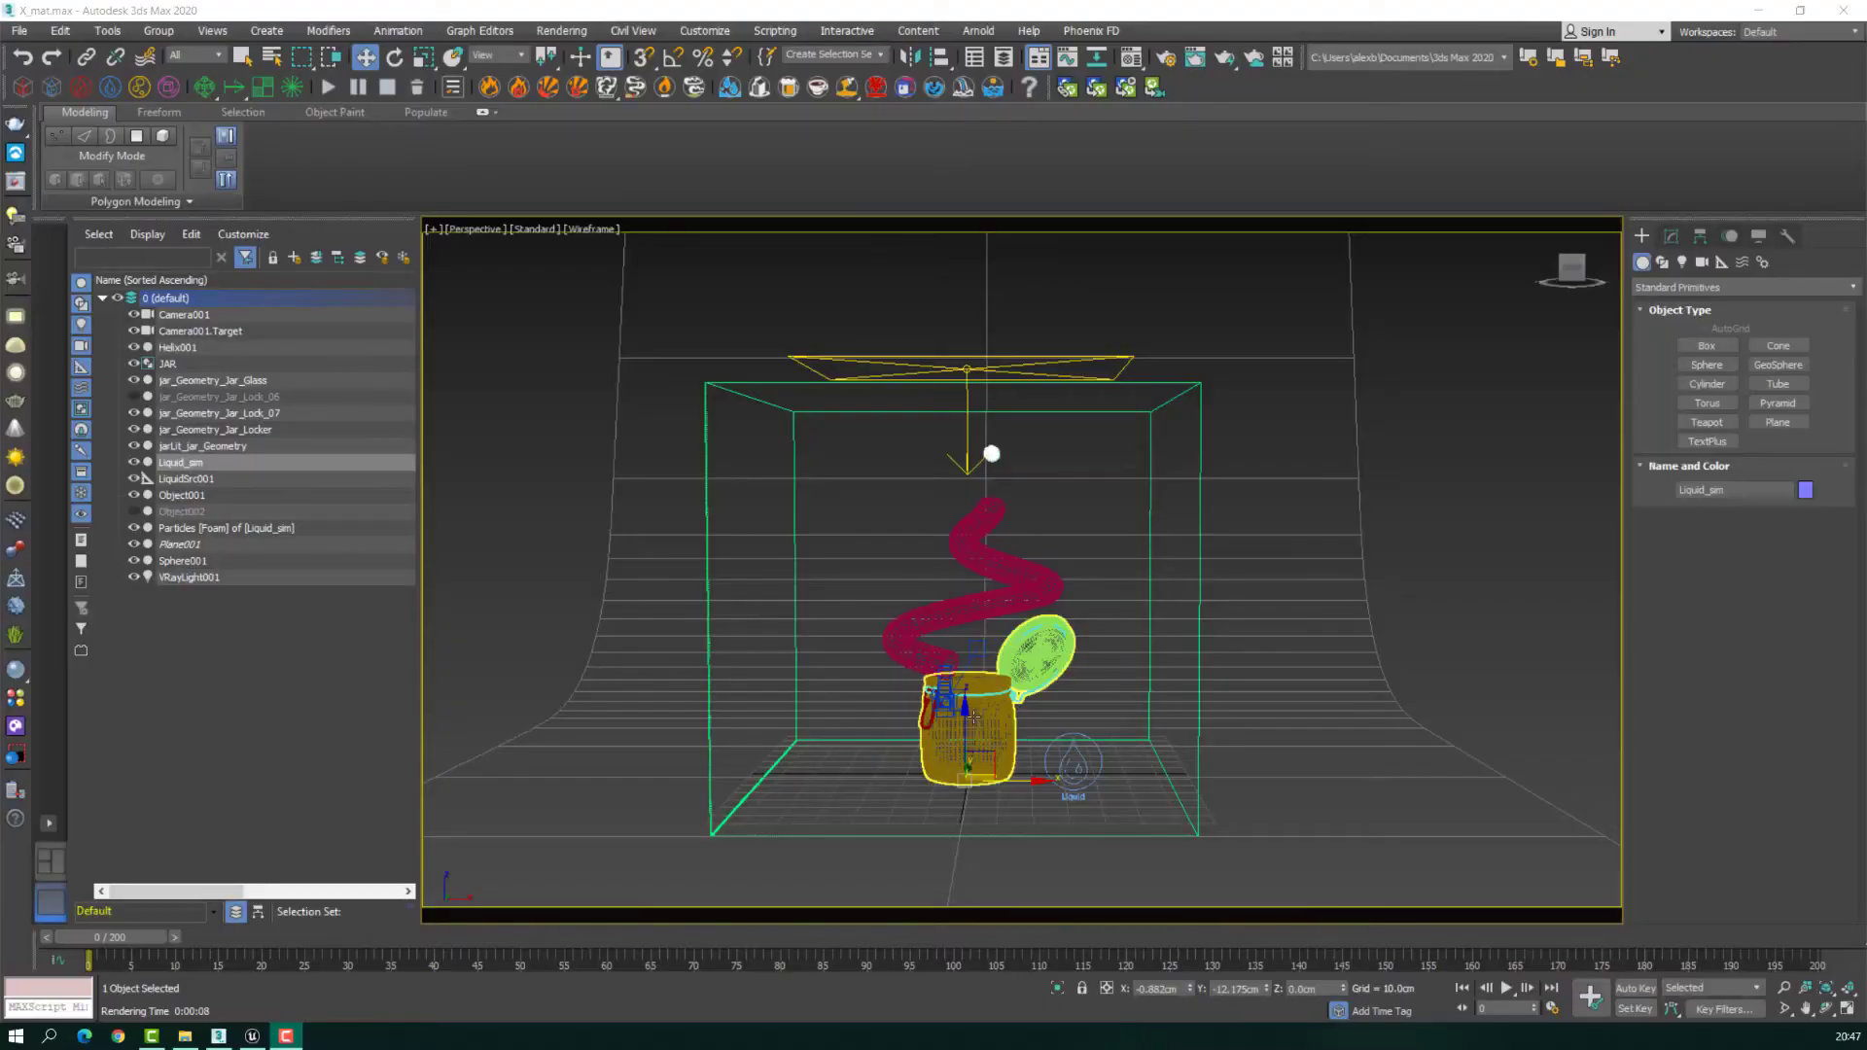
# Step: Scrub the simulation to frame 96 and select Liquid_sim in the Scene Explorer
pyautogui.scroll(5, 933, 532)
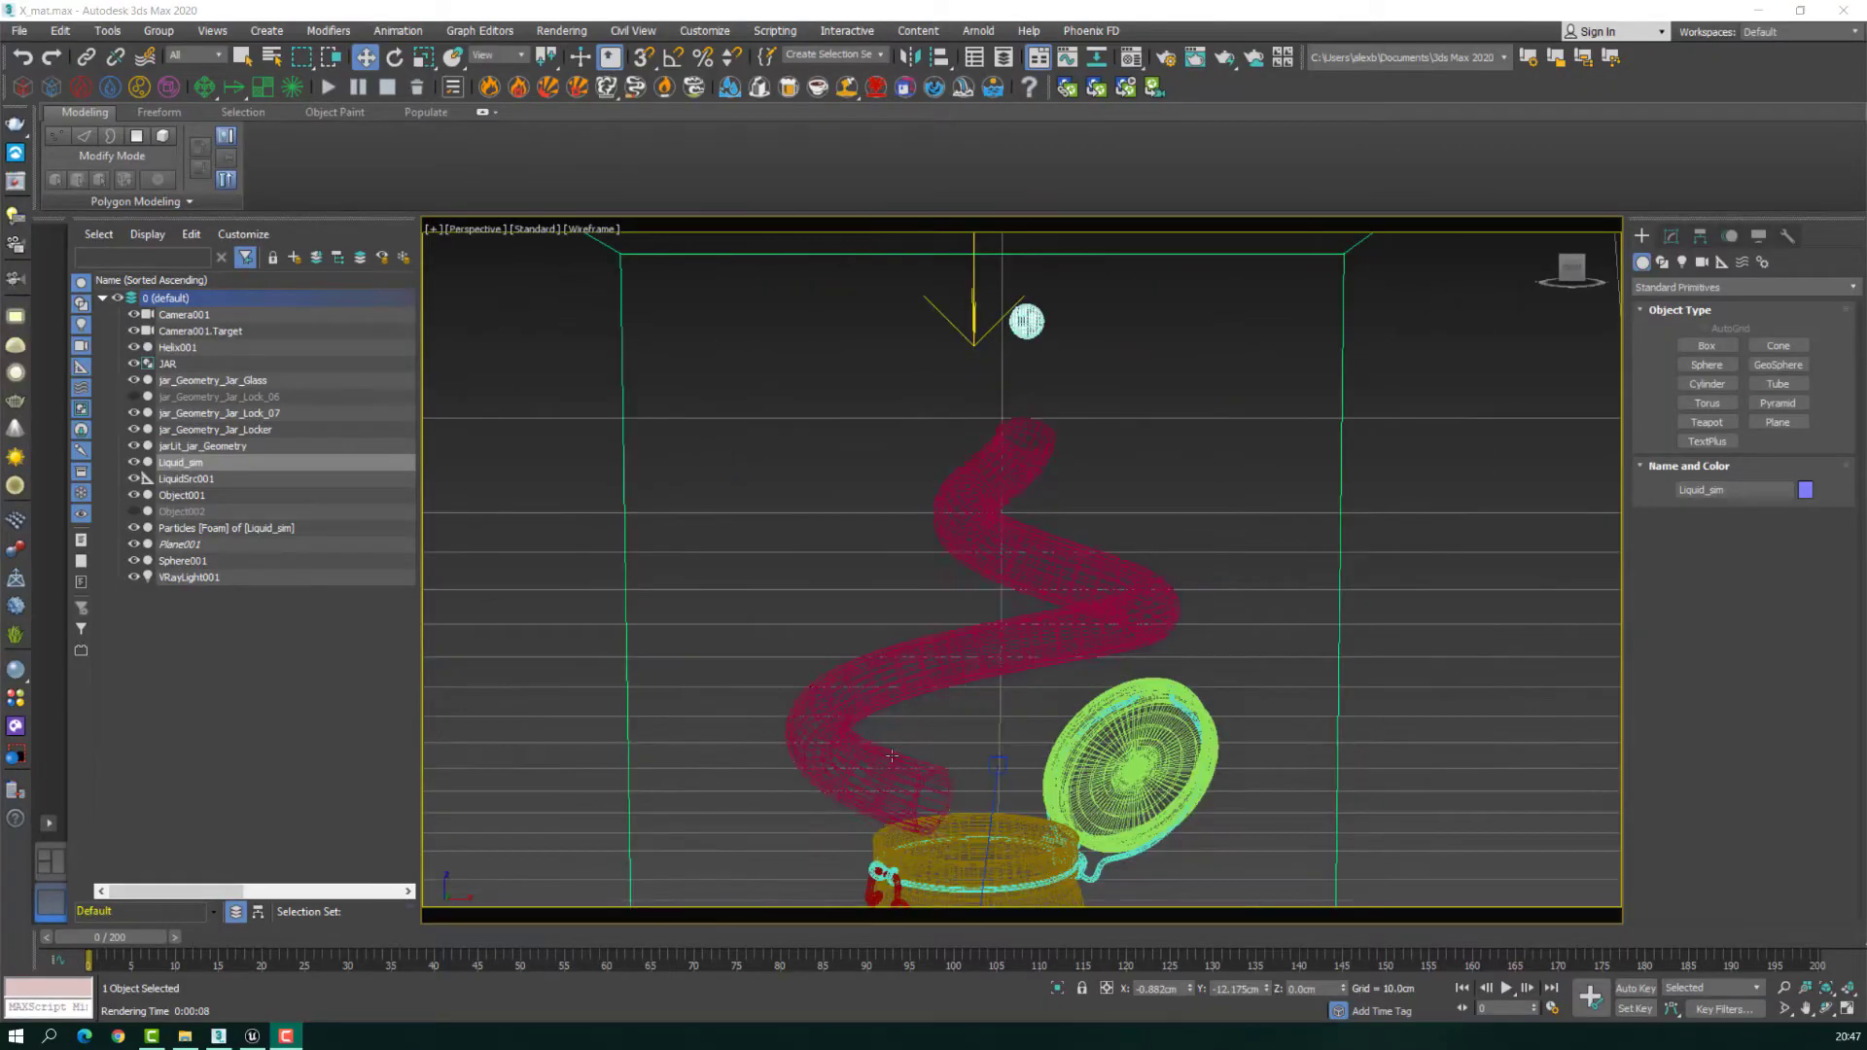
pyautogui.moveTo(113, 937); pyautogui.dragTo(978, 929)
pyautogui.scroll(-6, 972, 700)
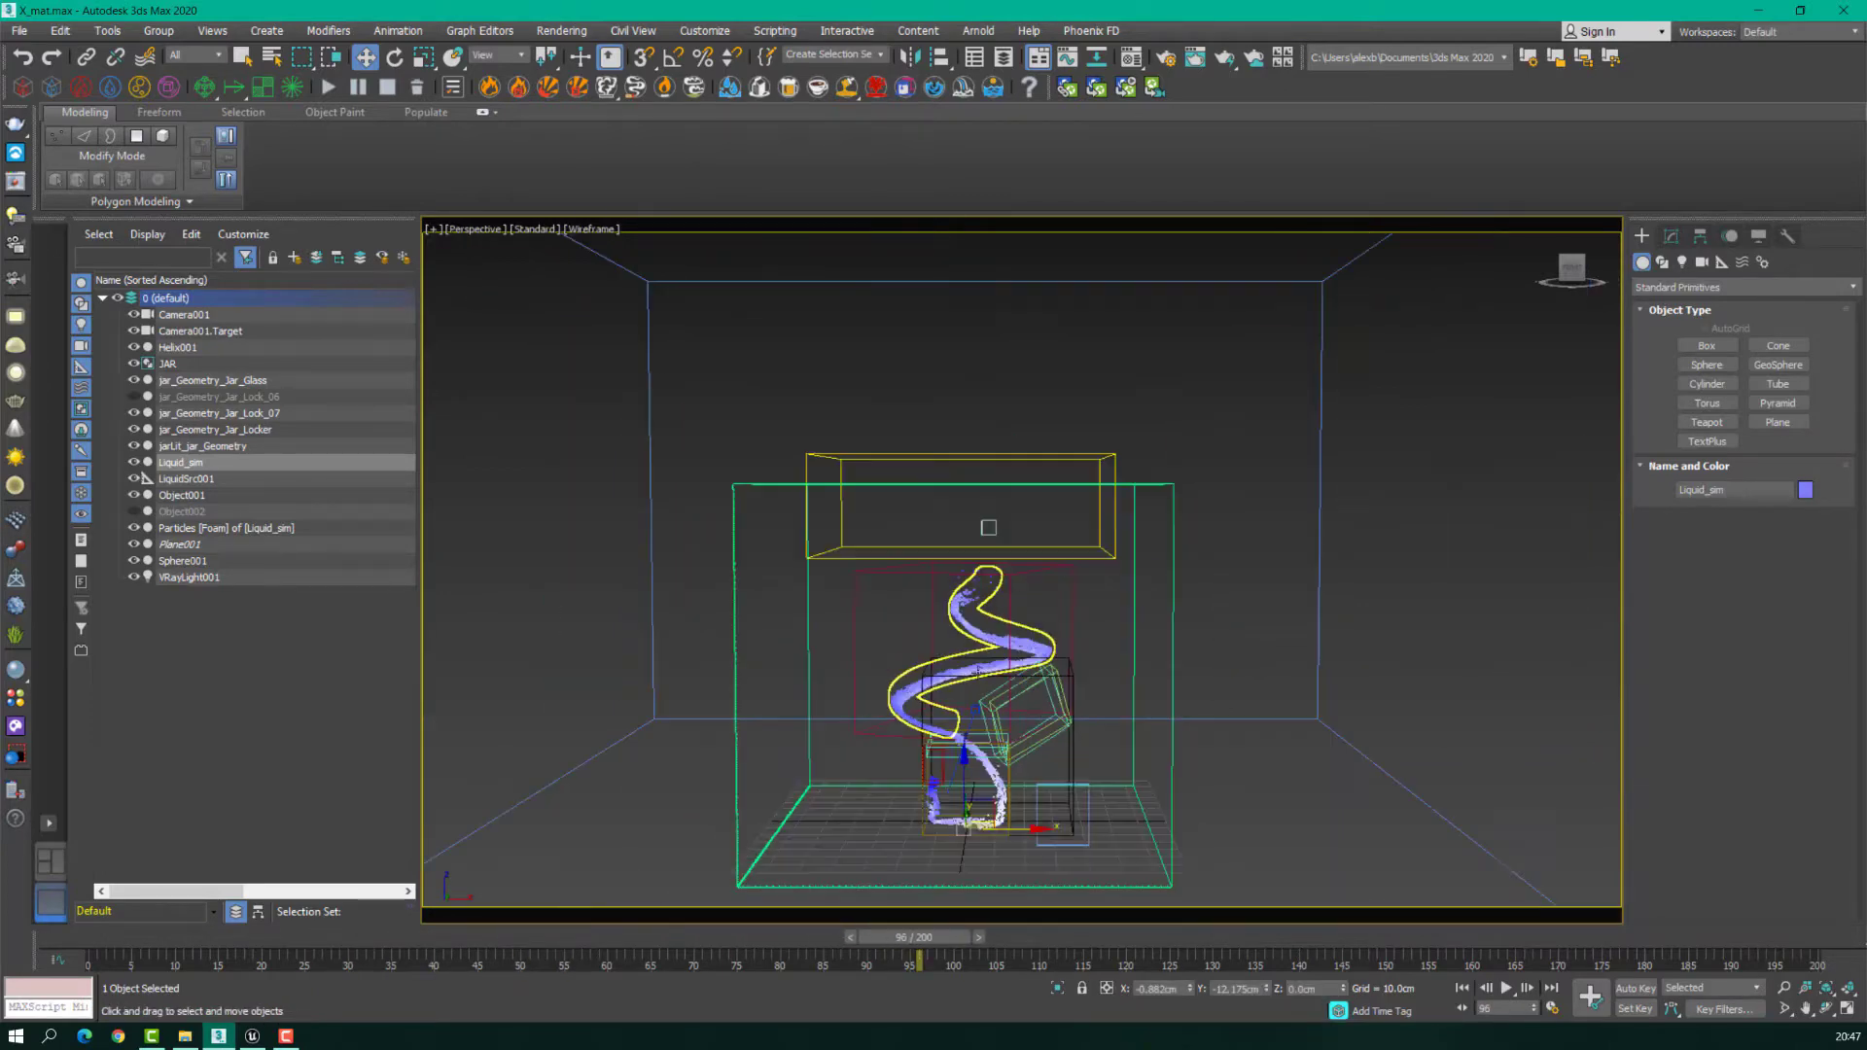
pyautogui.scroll(-3, 903, 748)
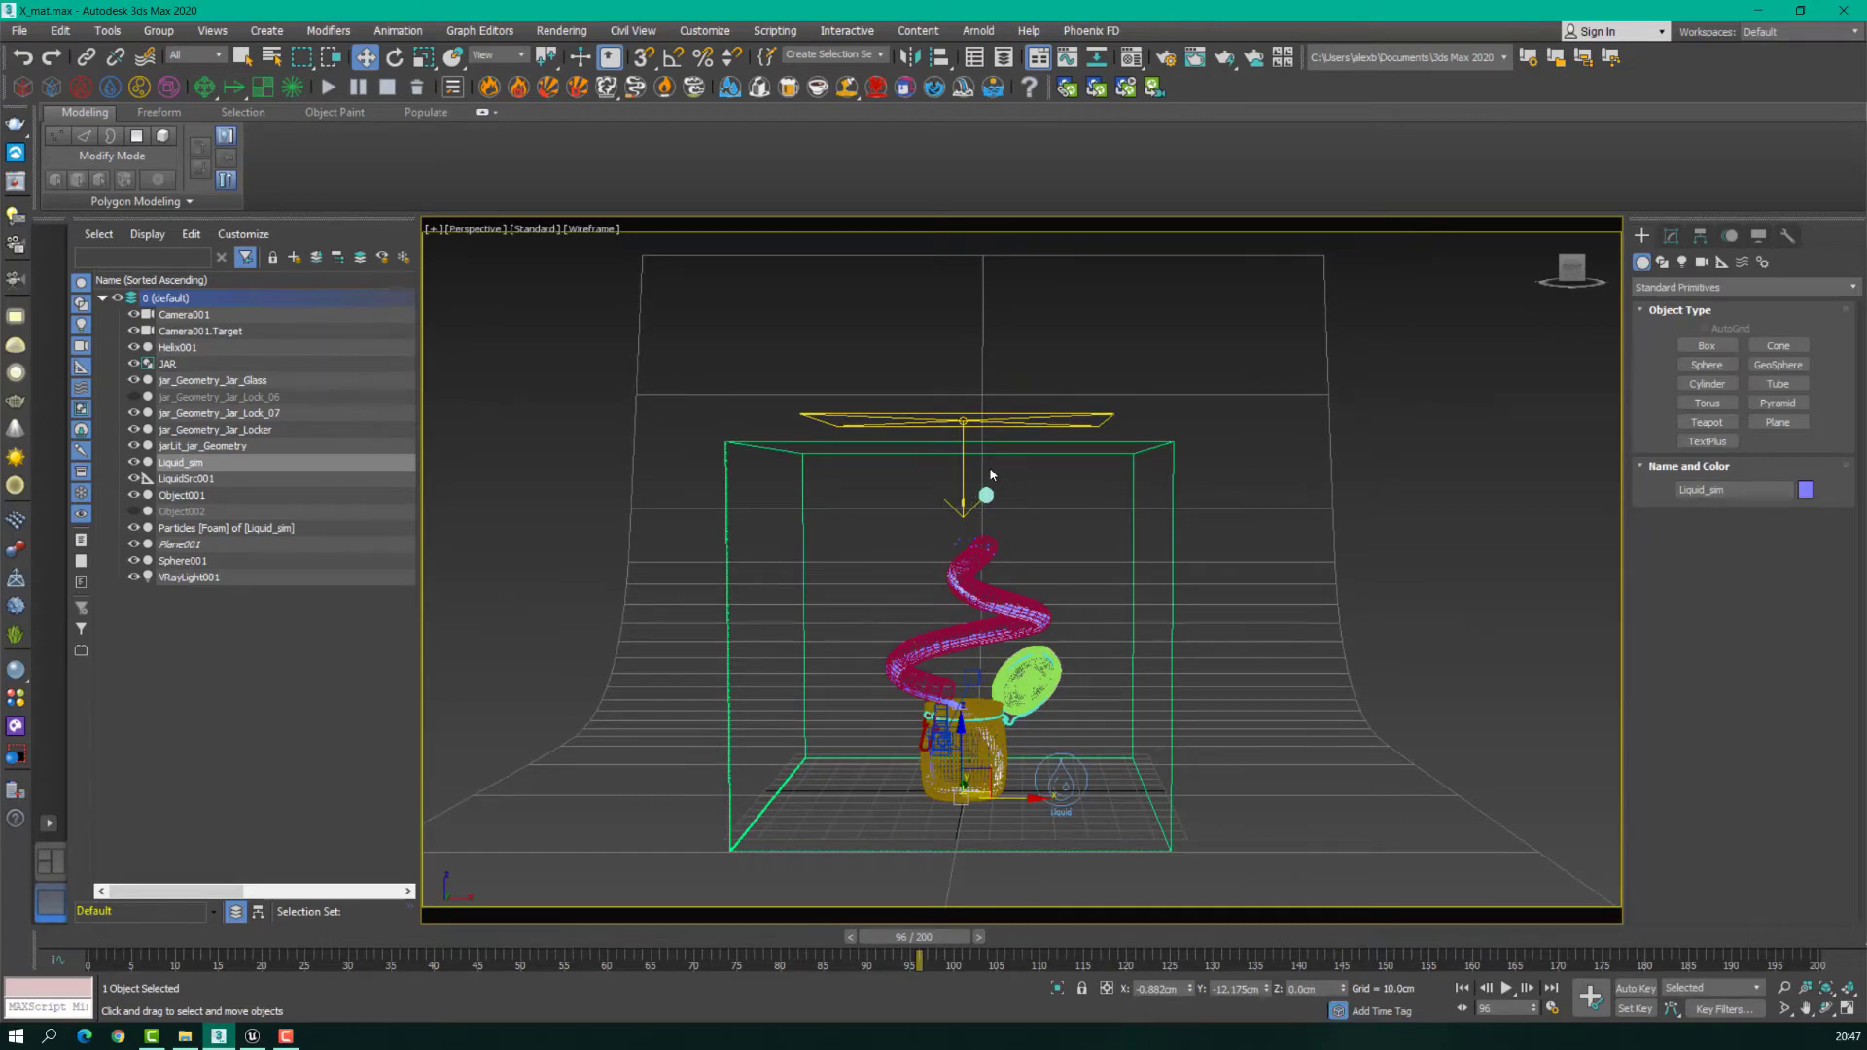
pyautogui.click(276, 720)
pyautogui.click(185, 464)
# Step: Export the selected object as Alembic (*.ABC) named test_file on the Desktop
pyautogui.click(17, 31)
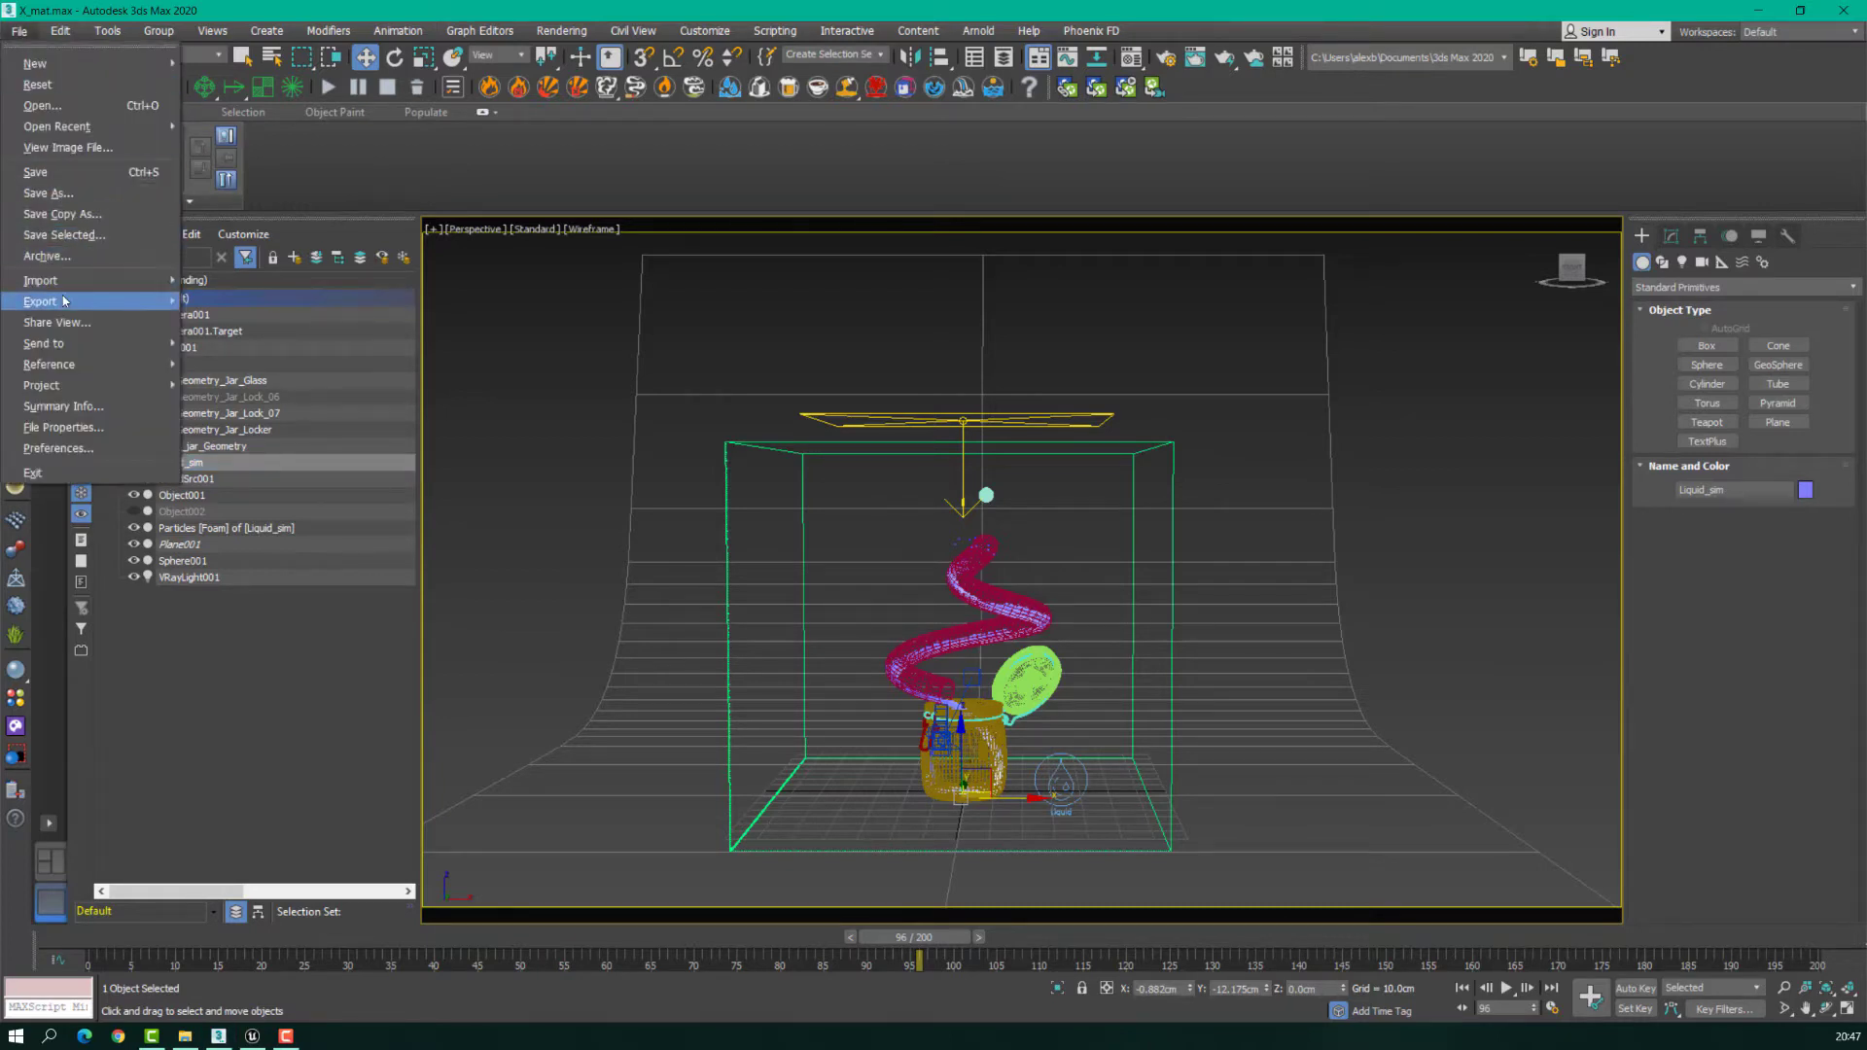
pyautogui.moveTo(65, 302)
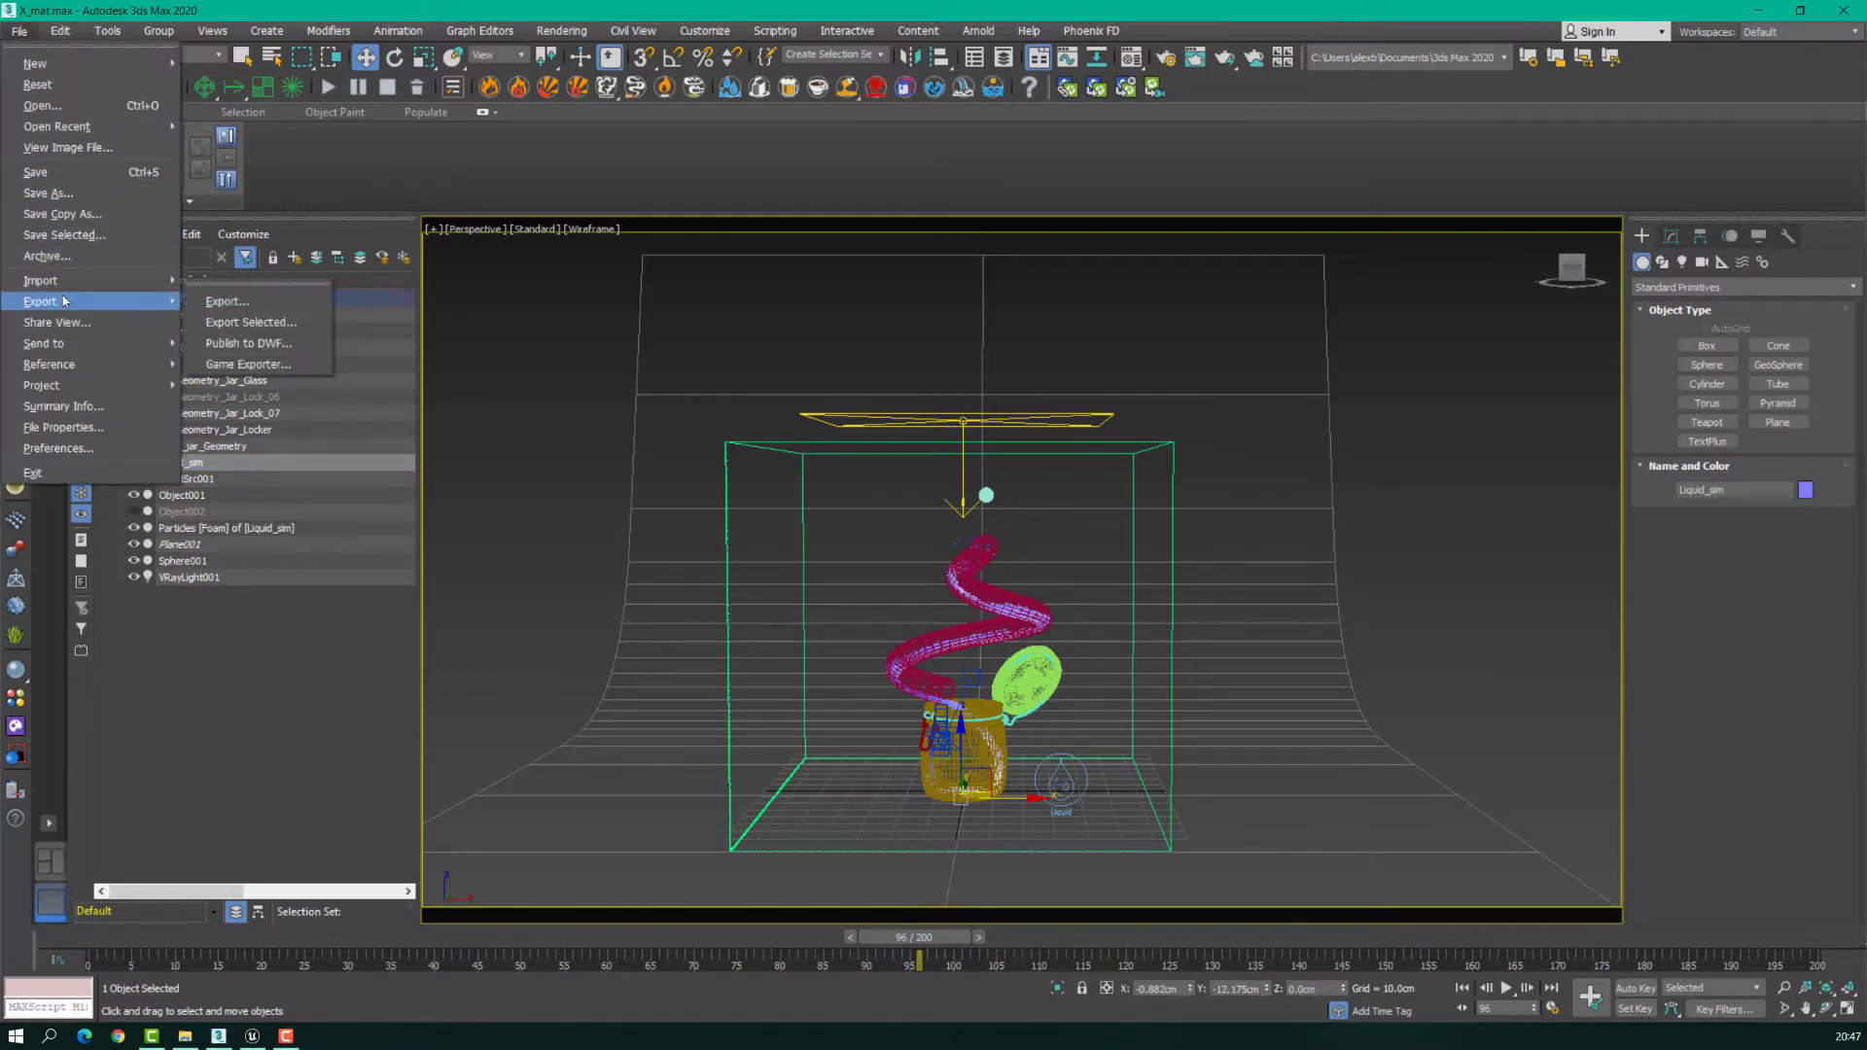
pyautogui.click(264, 323)
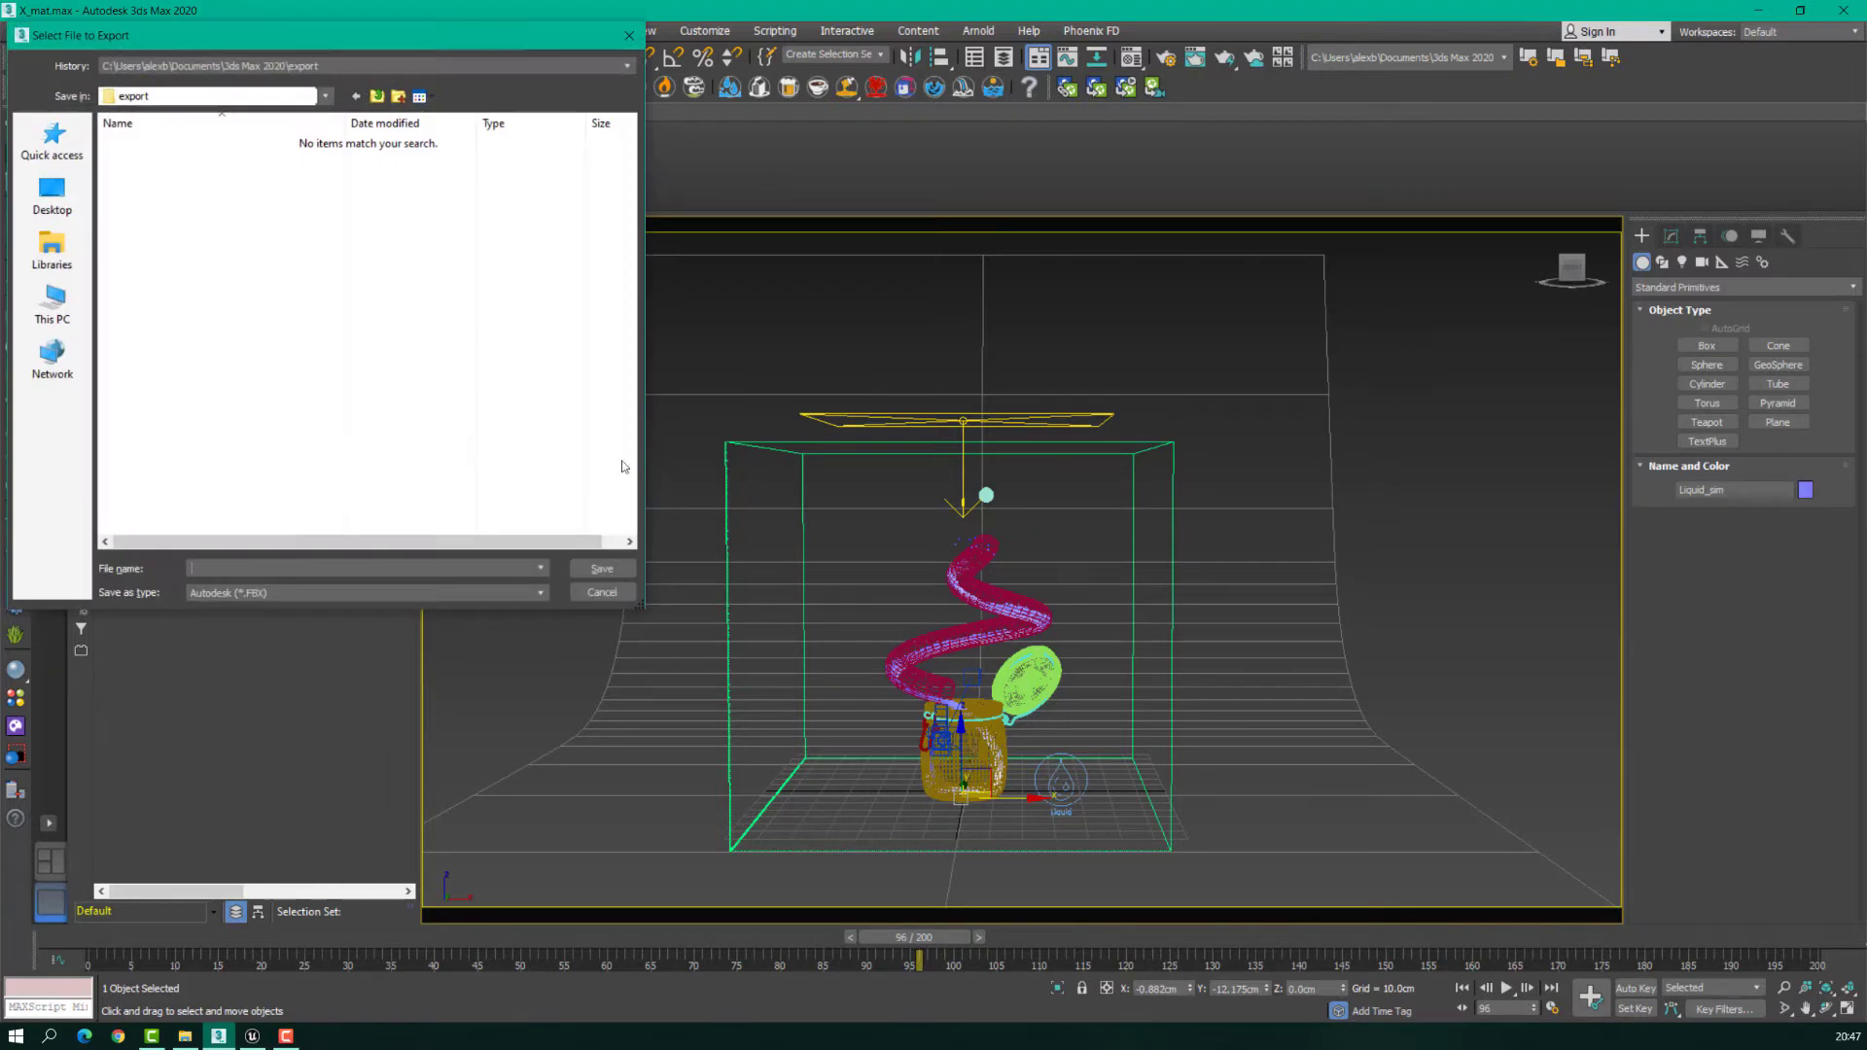
pyautogui.click(287, 593)
pyautogui.press('g')
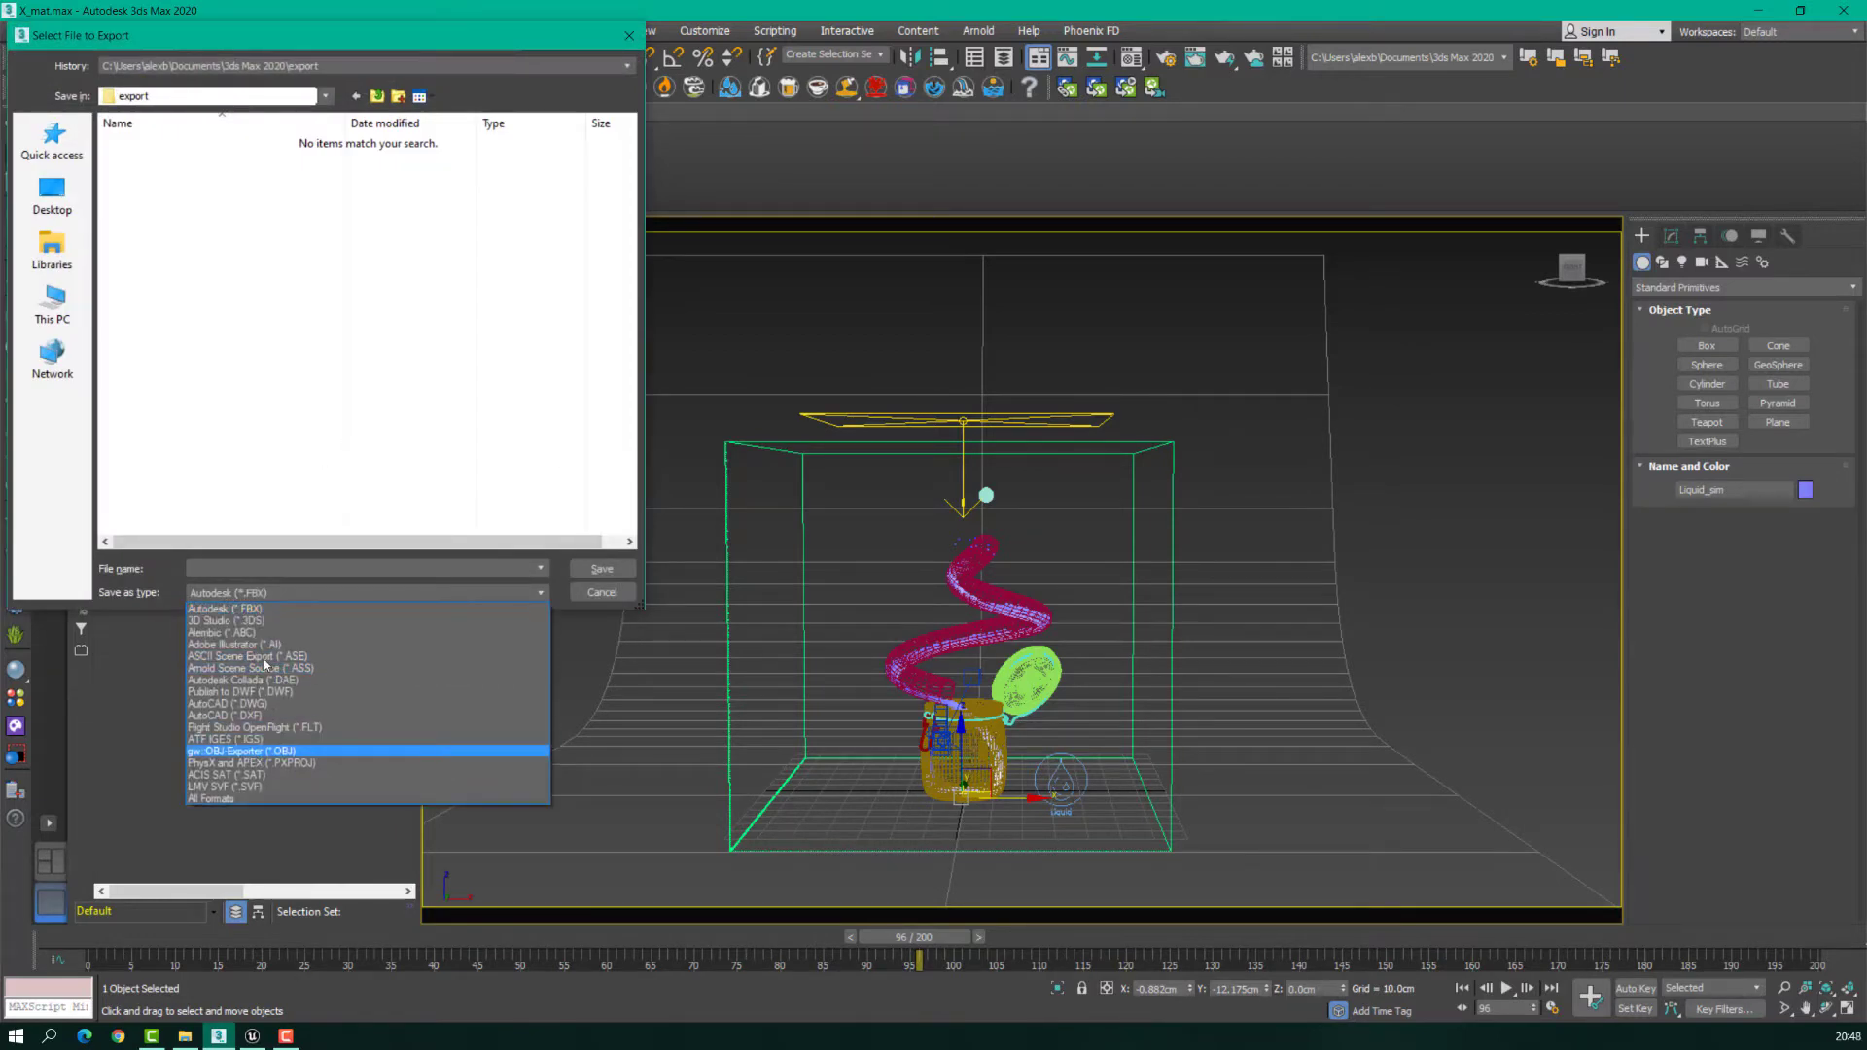
pyautogui.click(222, 632)
pyautogui.click(52, 195)
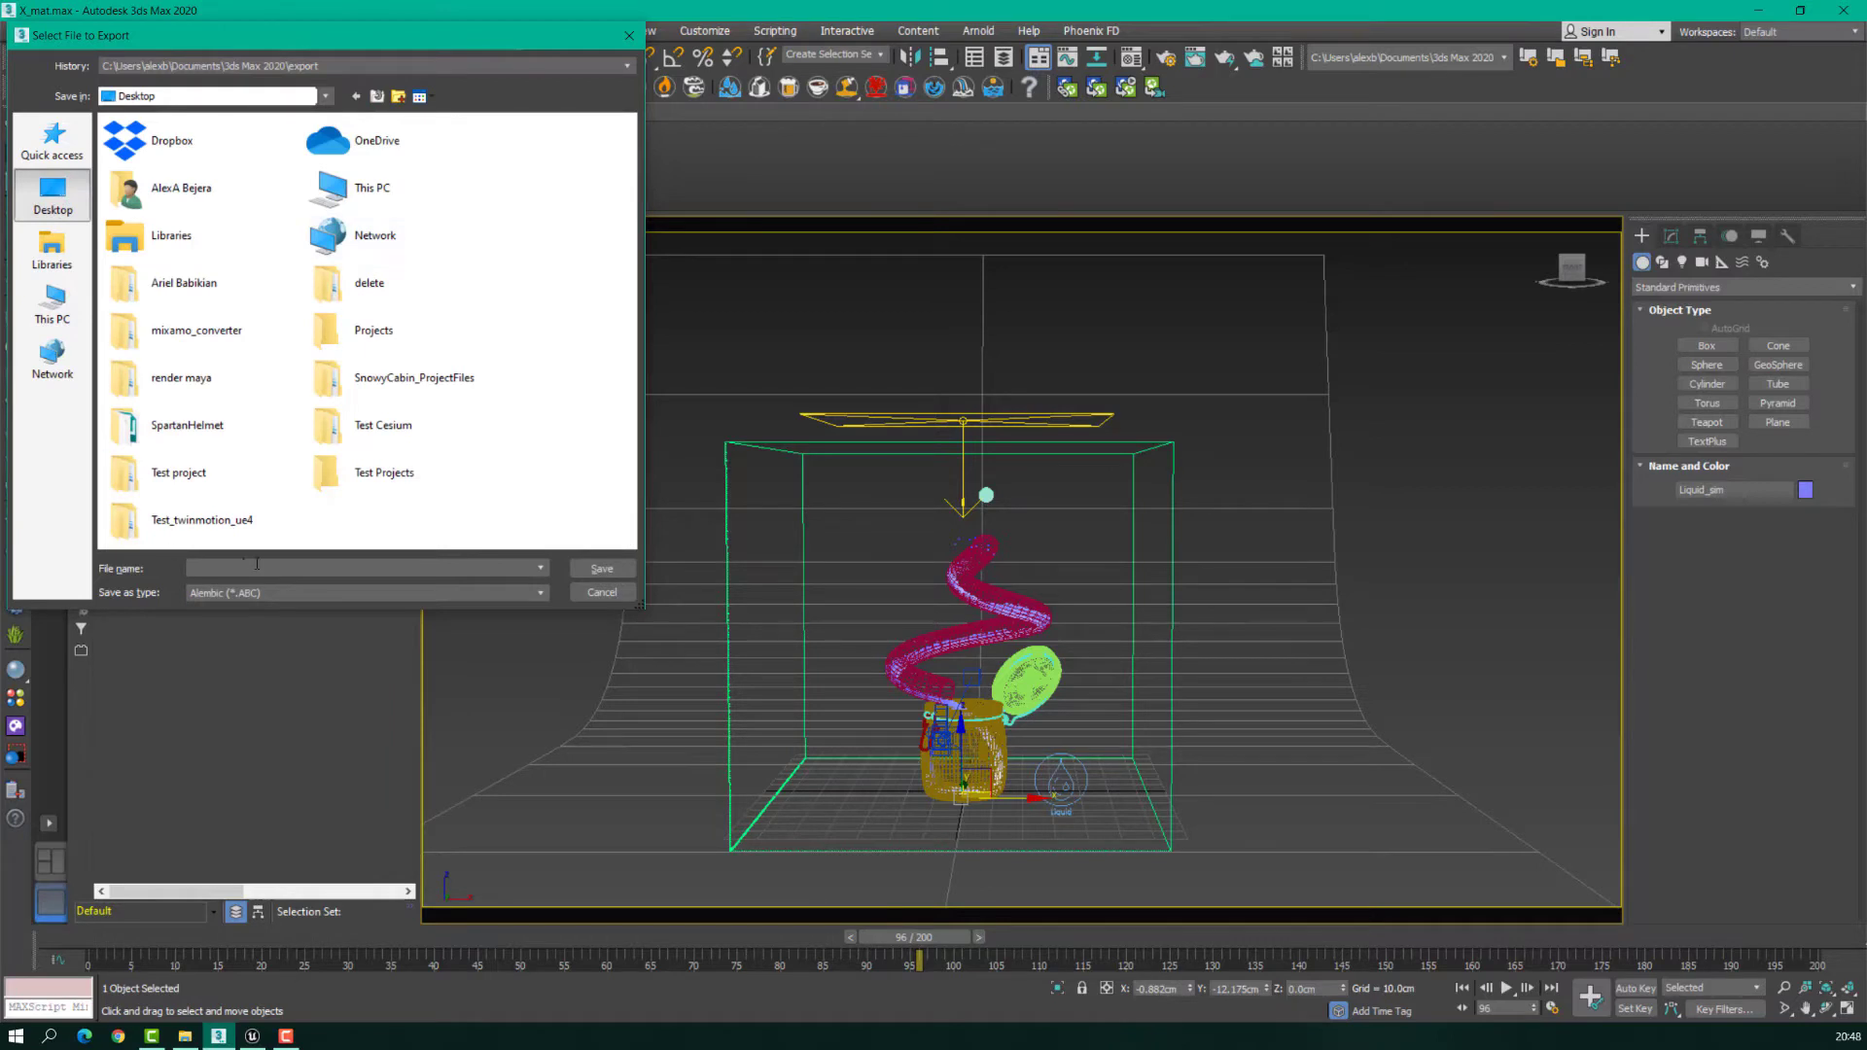
pyautogui.write('test')
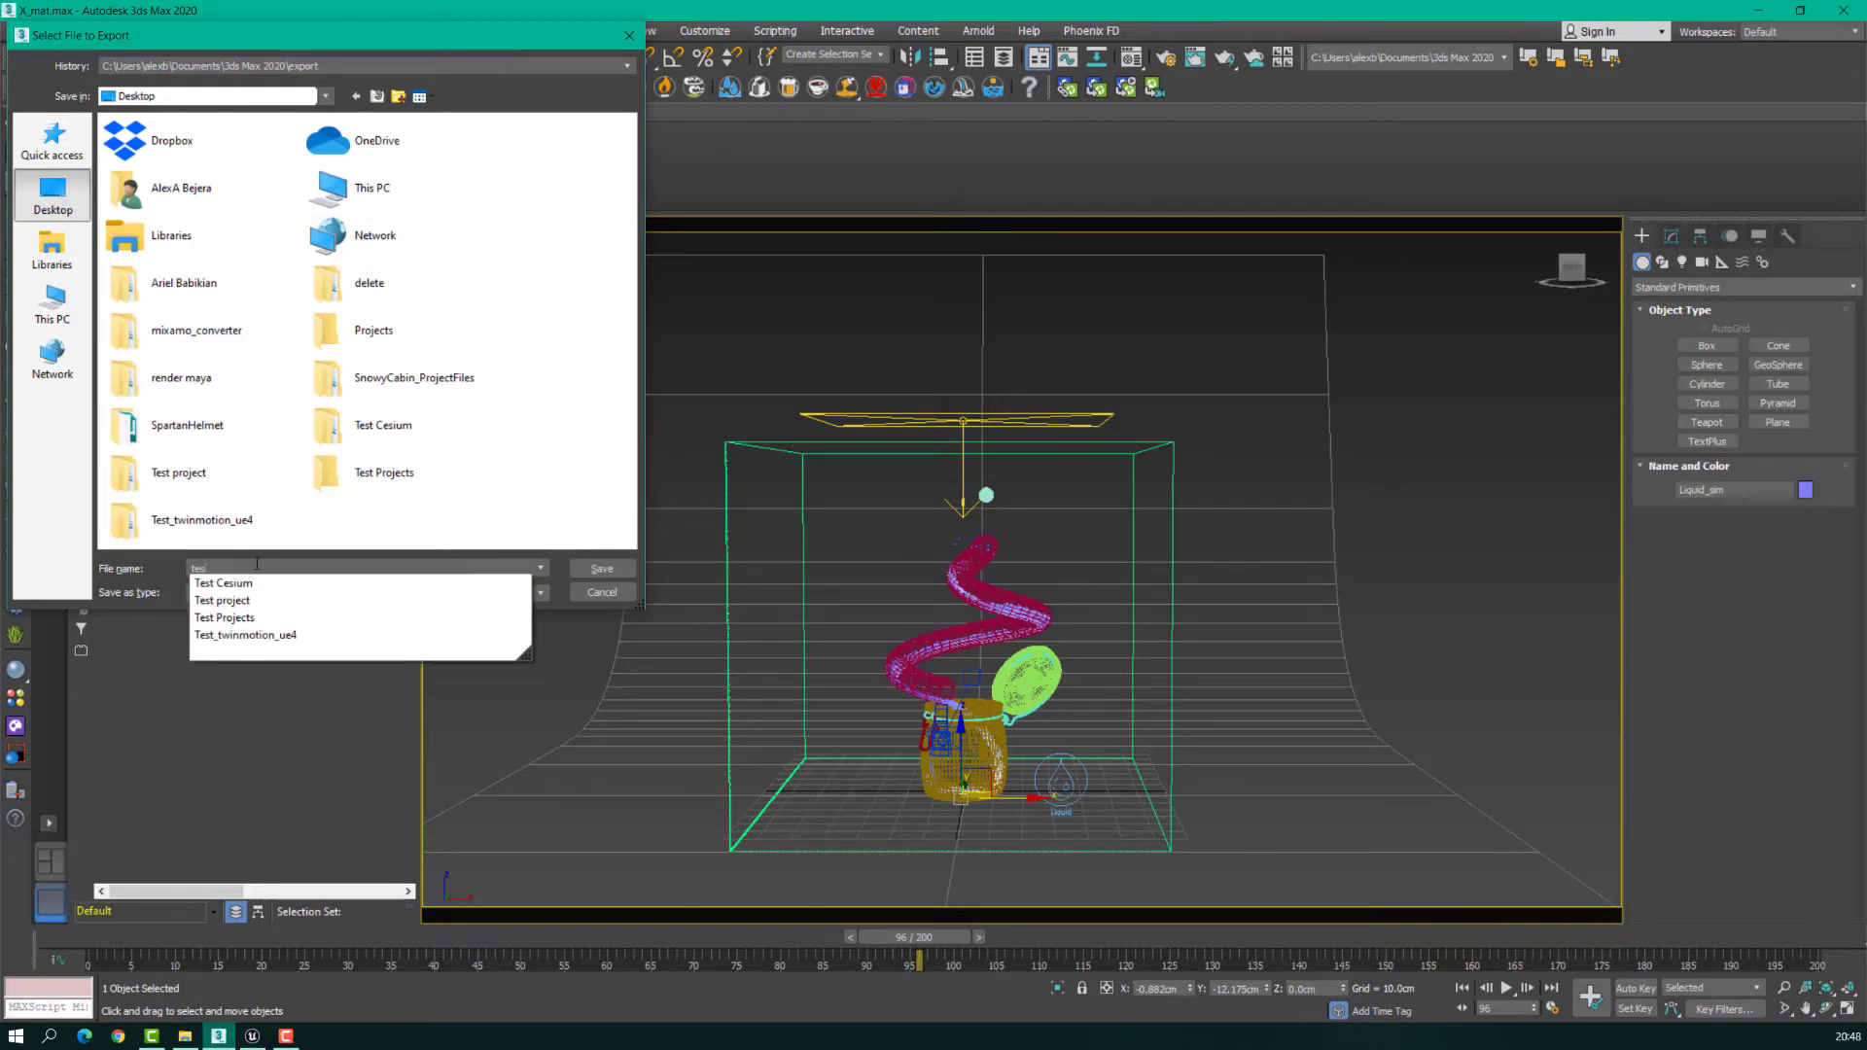
pyautogui.write('_file')
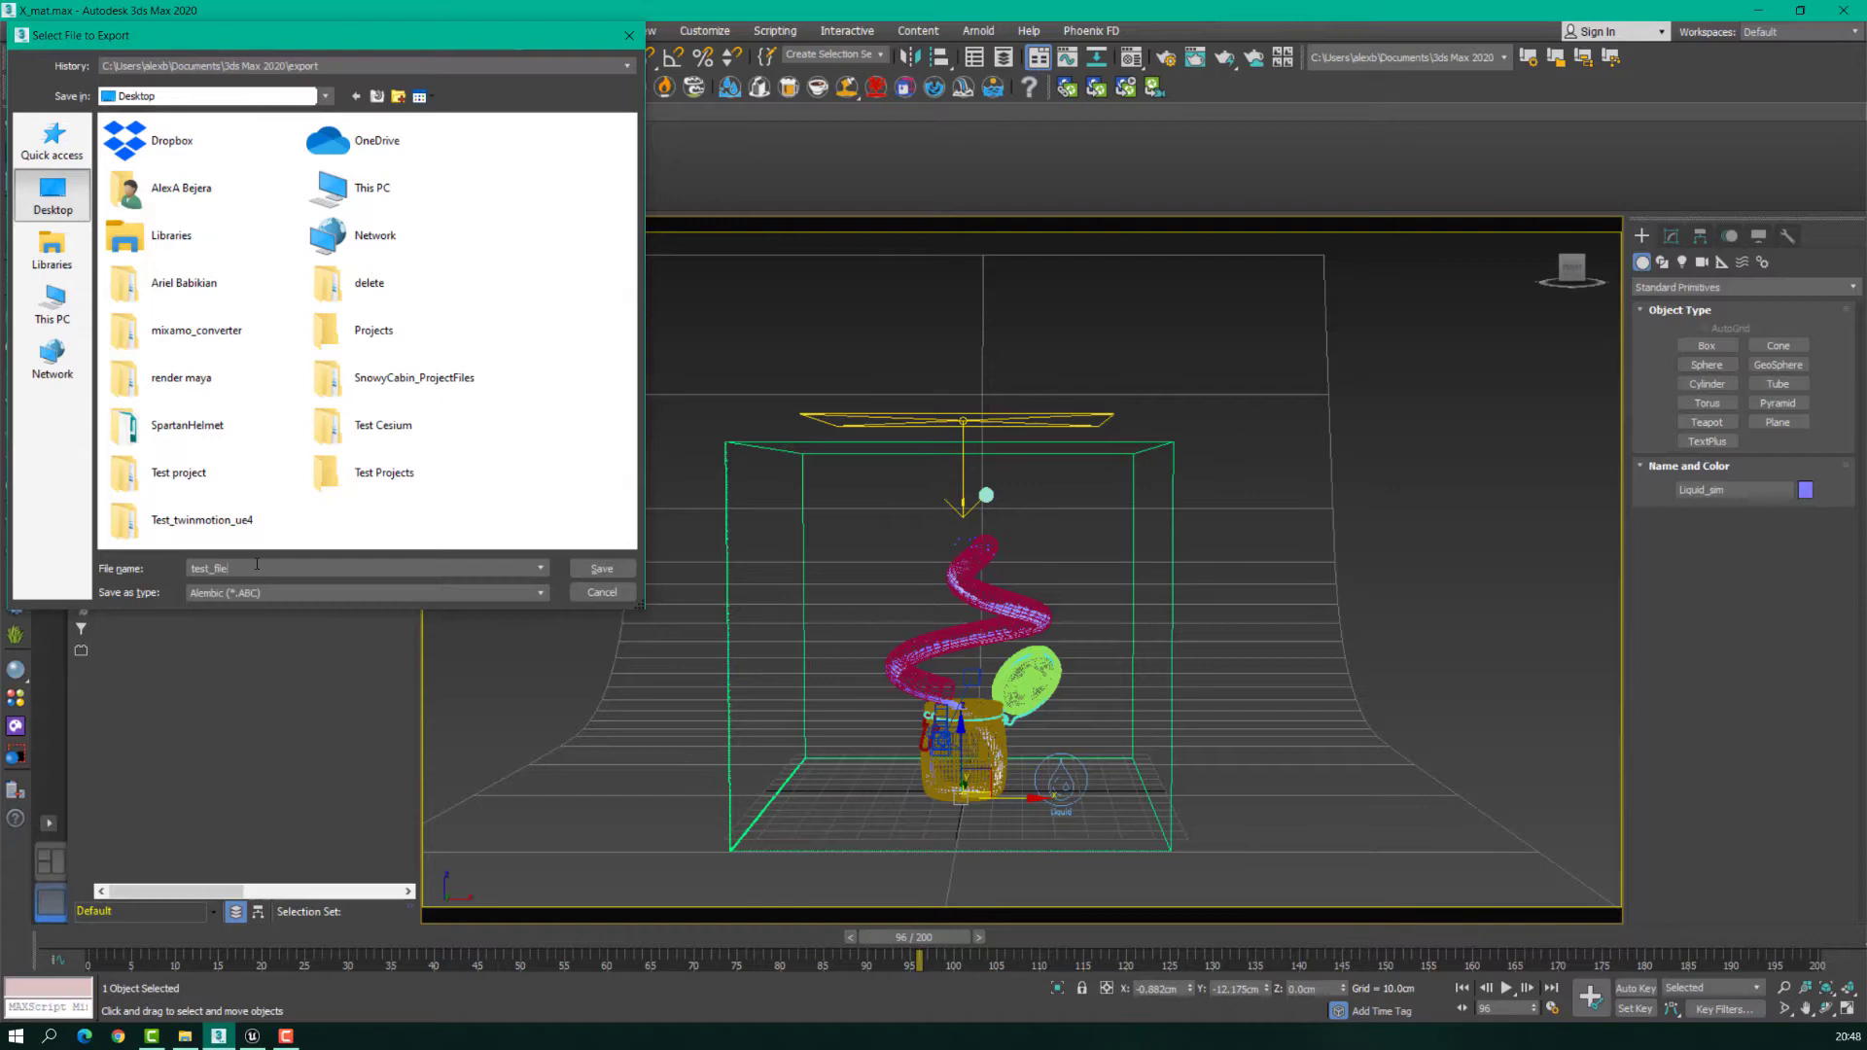
pyautogui.click(602, 568)
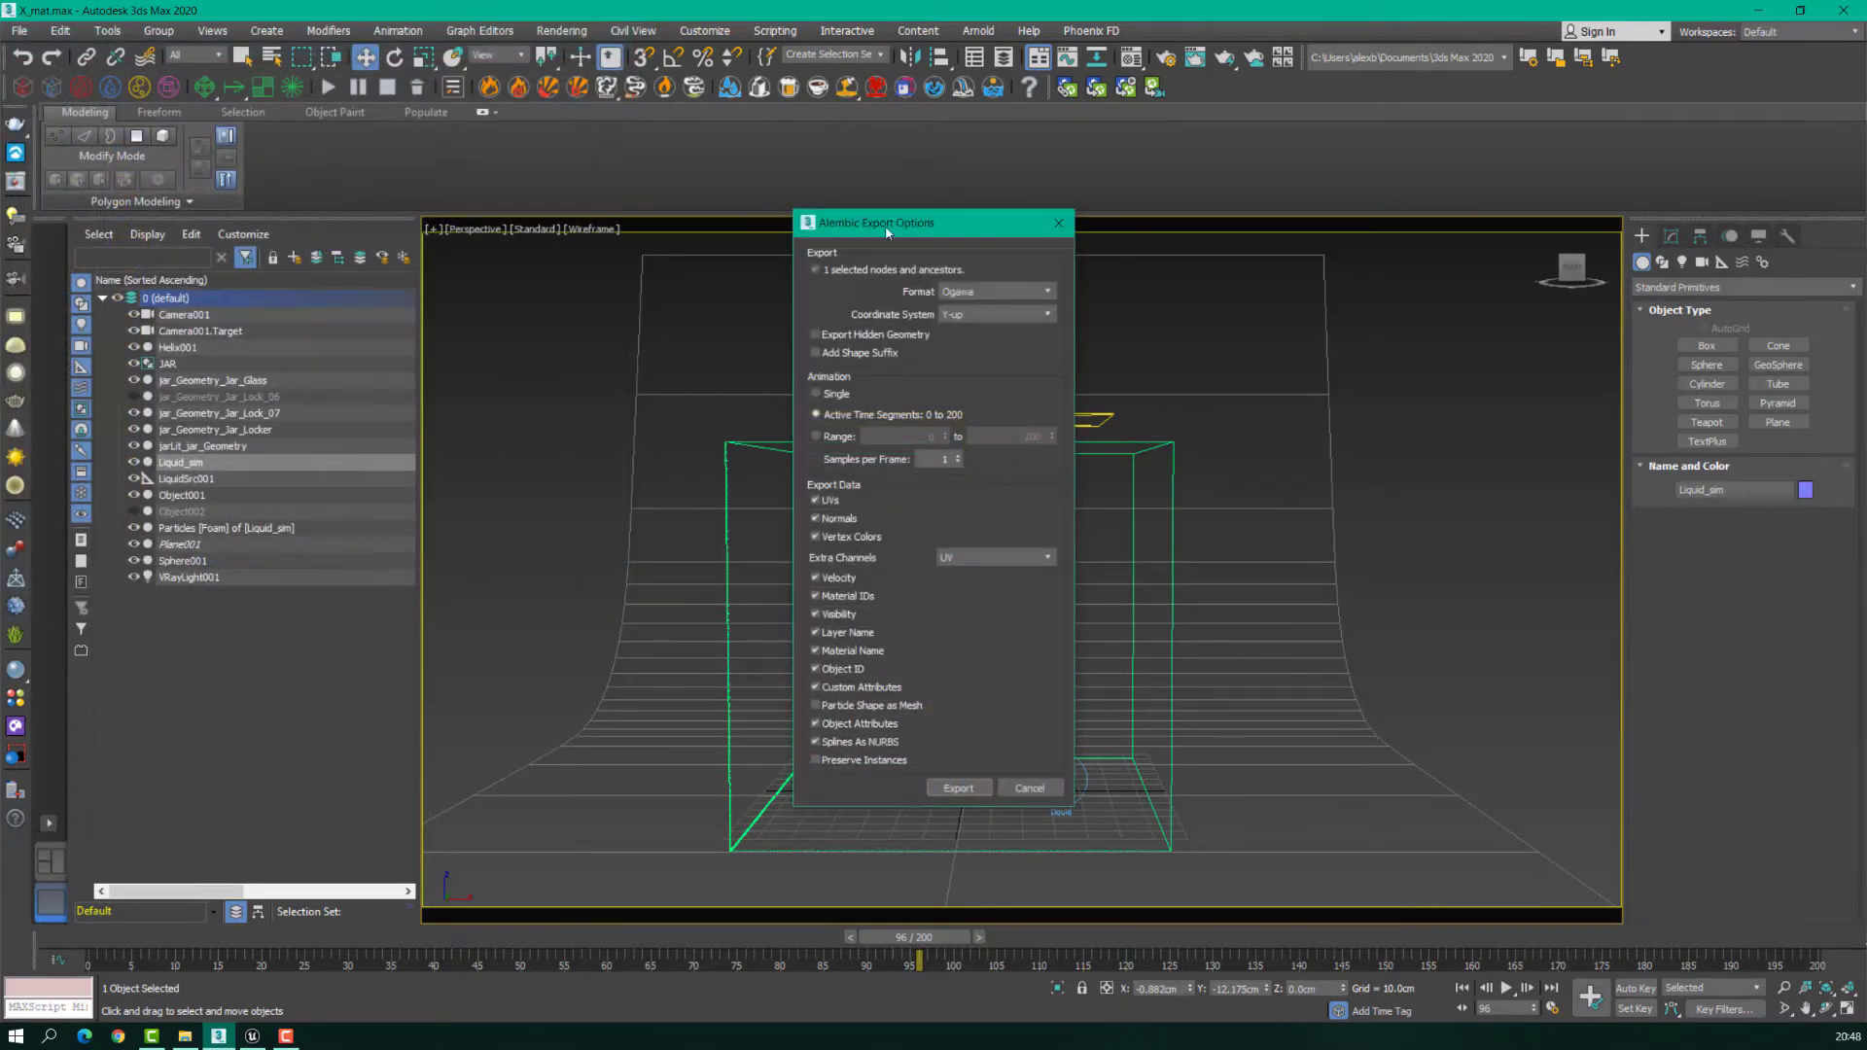
pyautogui.moveTo(906, 226); pyautogui.dragTo(736, 228)
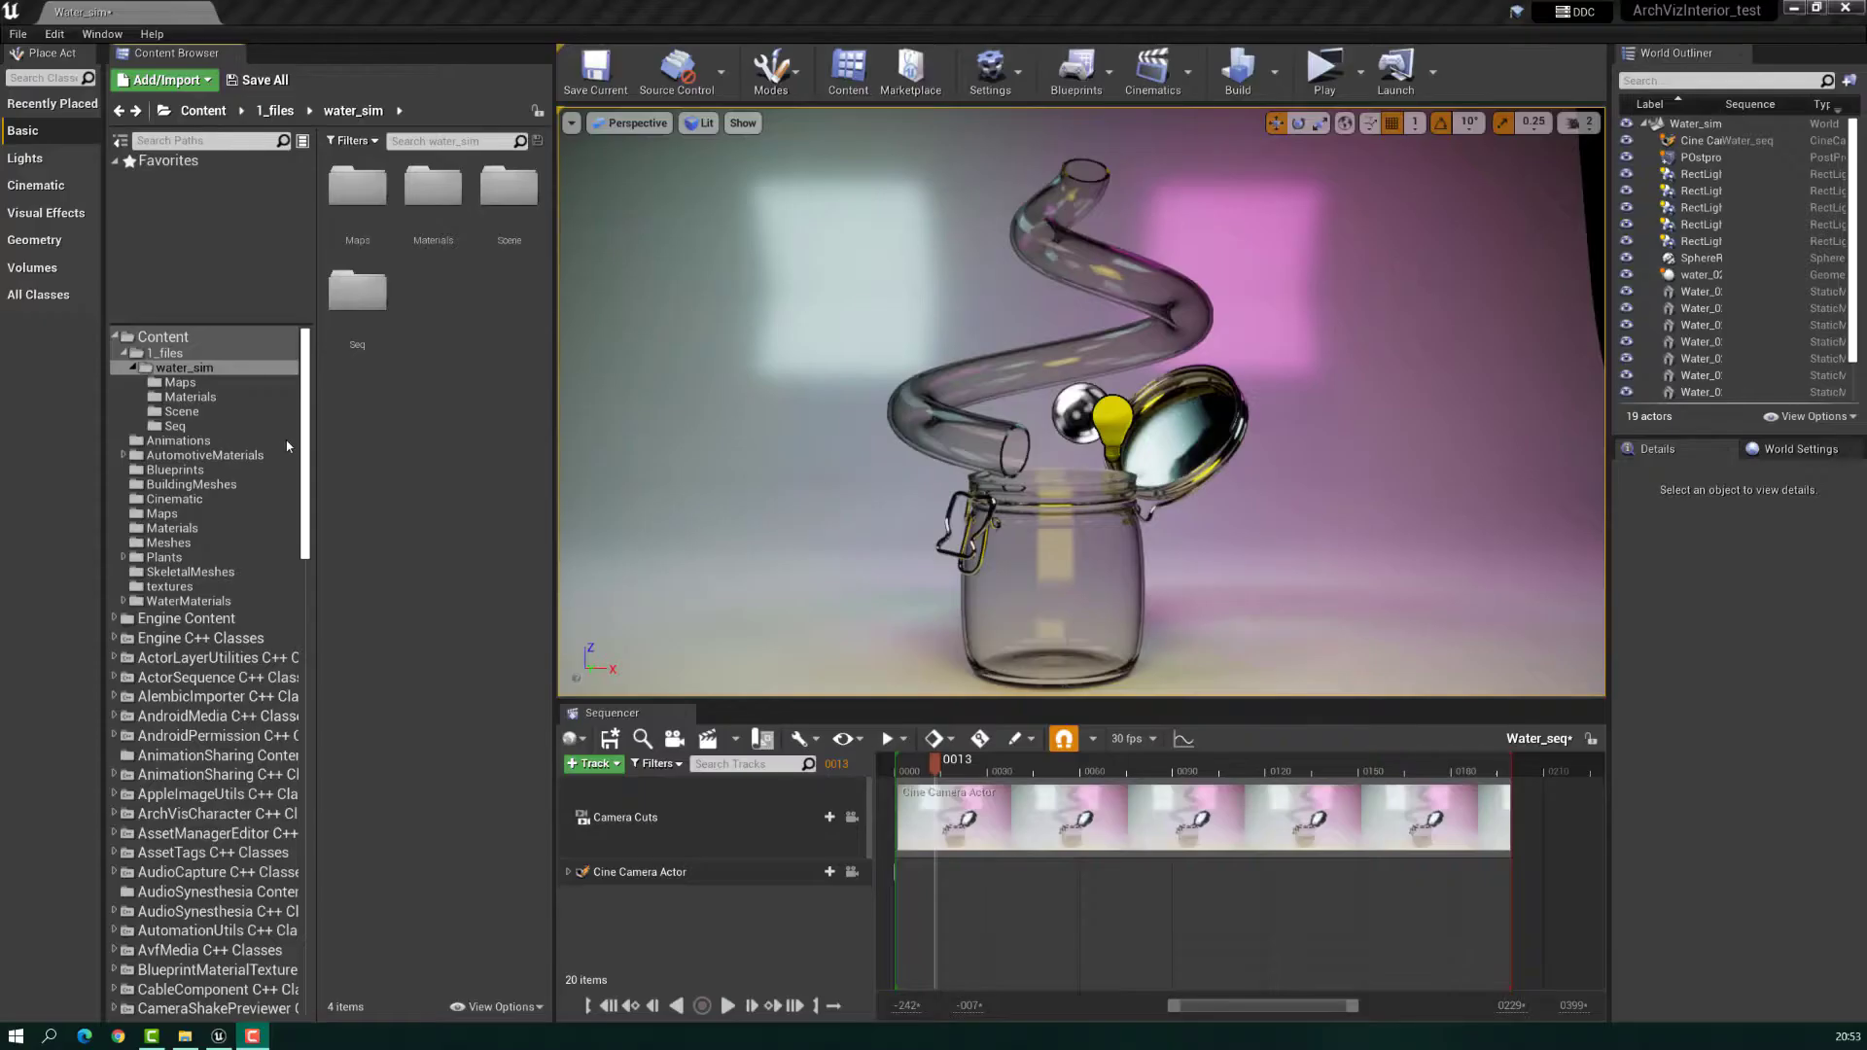
# Step: Import test_file.ABC from the Desktop into /Game/1_files/water_sim
pyautogui.rightClick(448, 317)
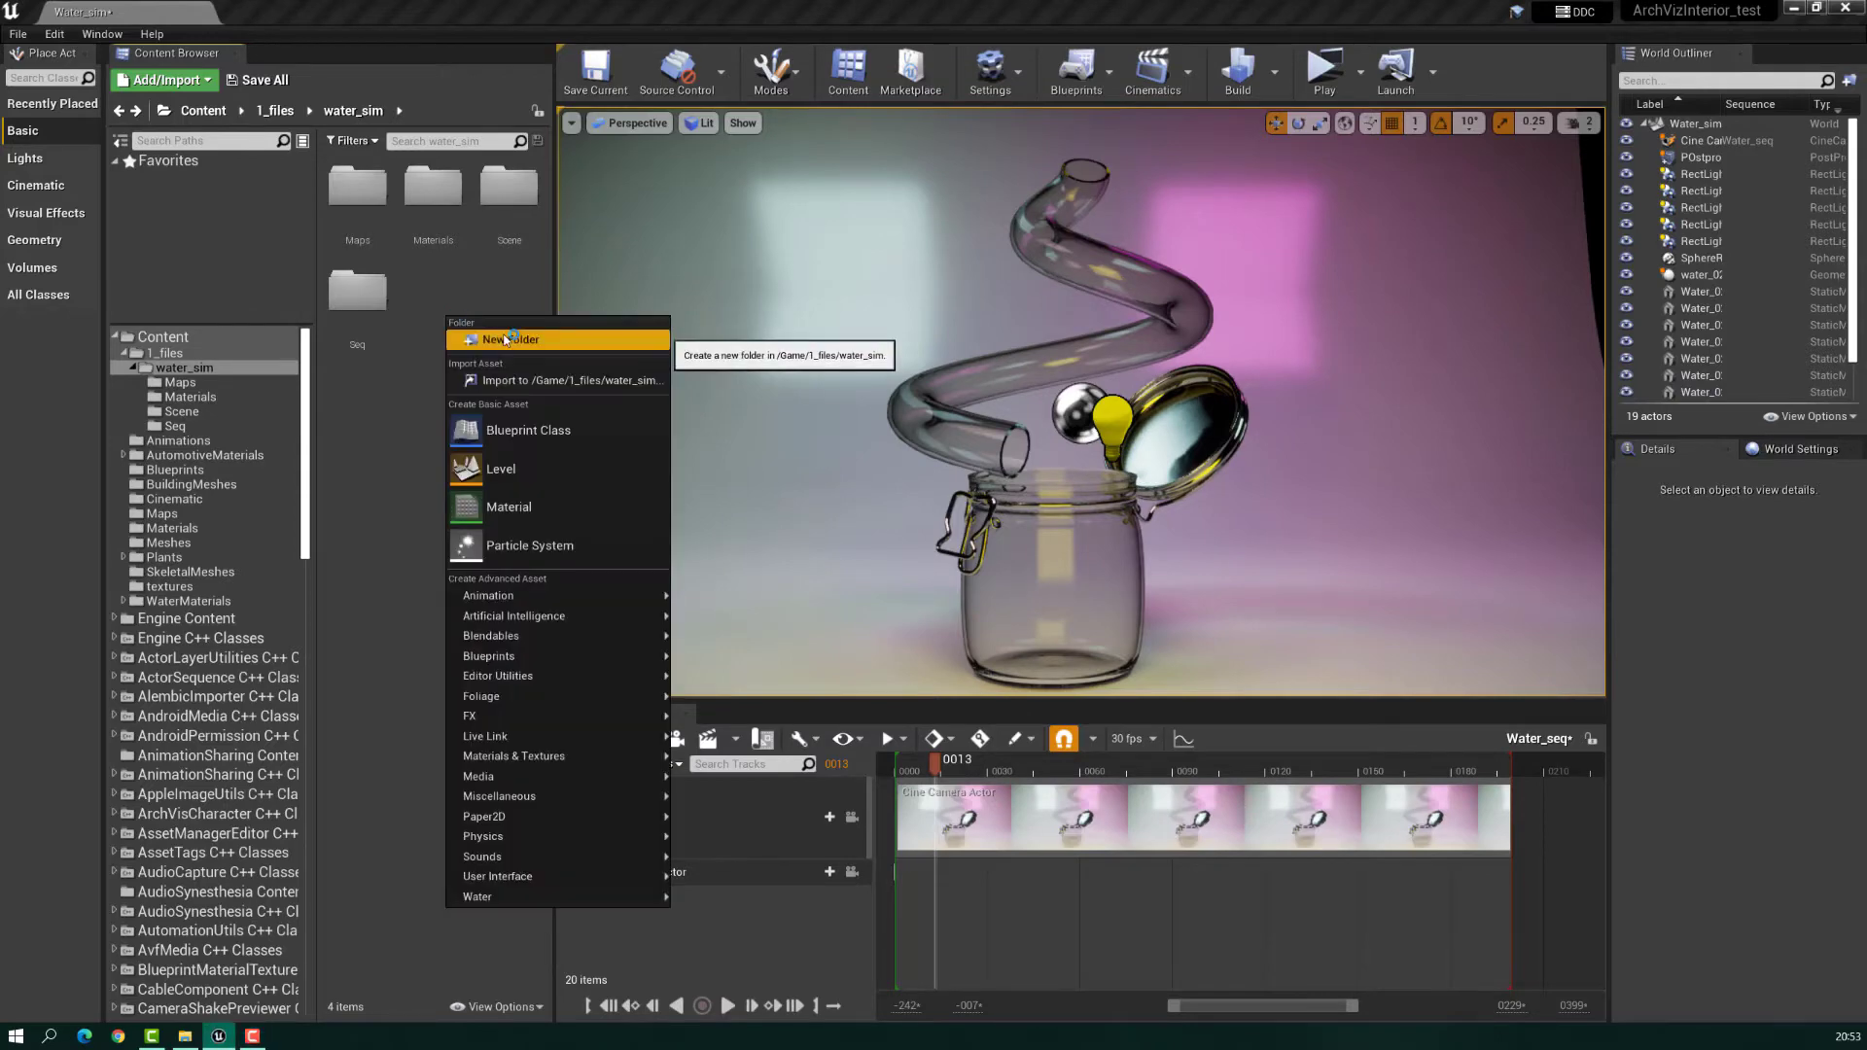
pyautogui.click(506, 381)
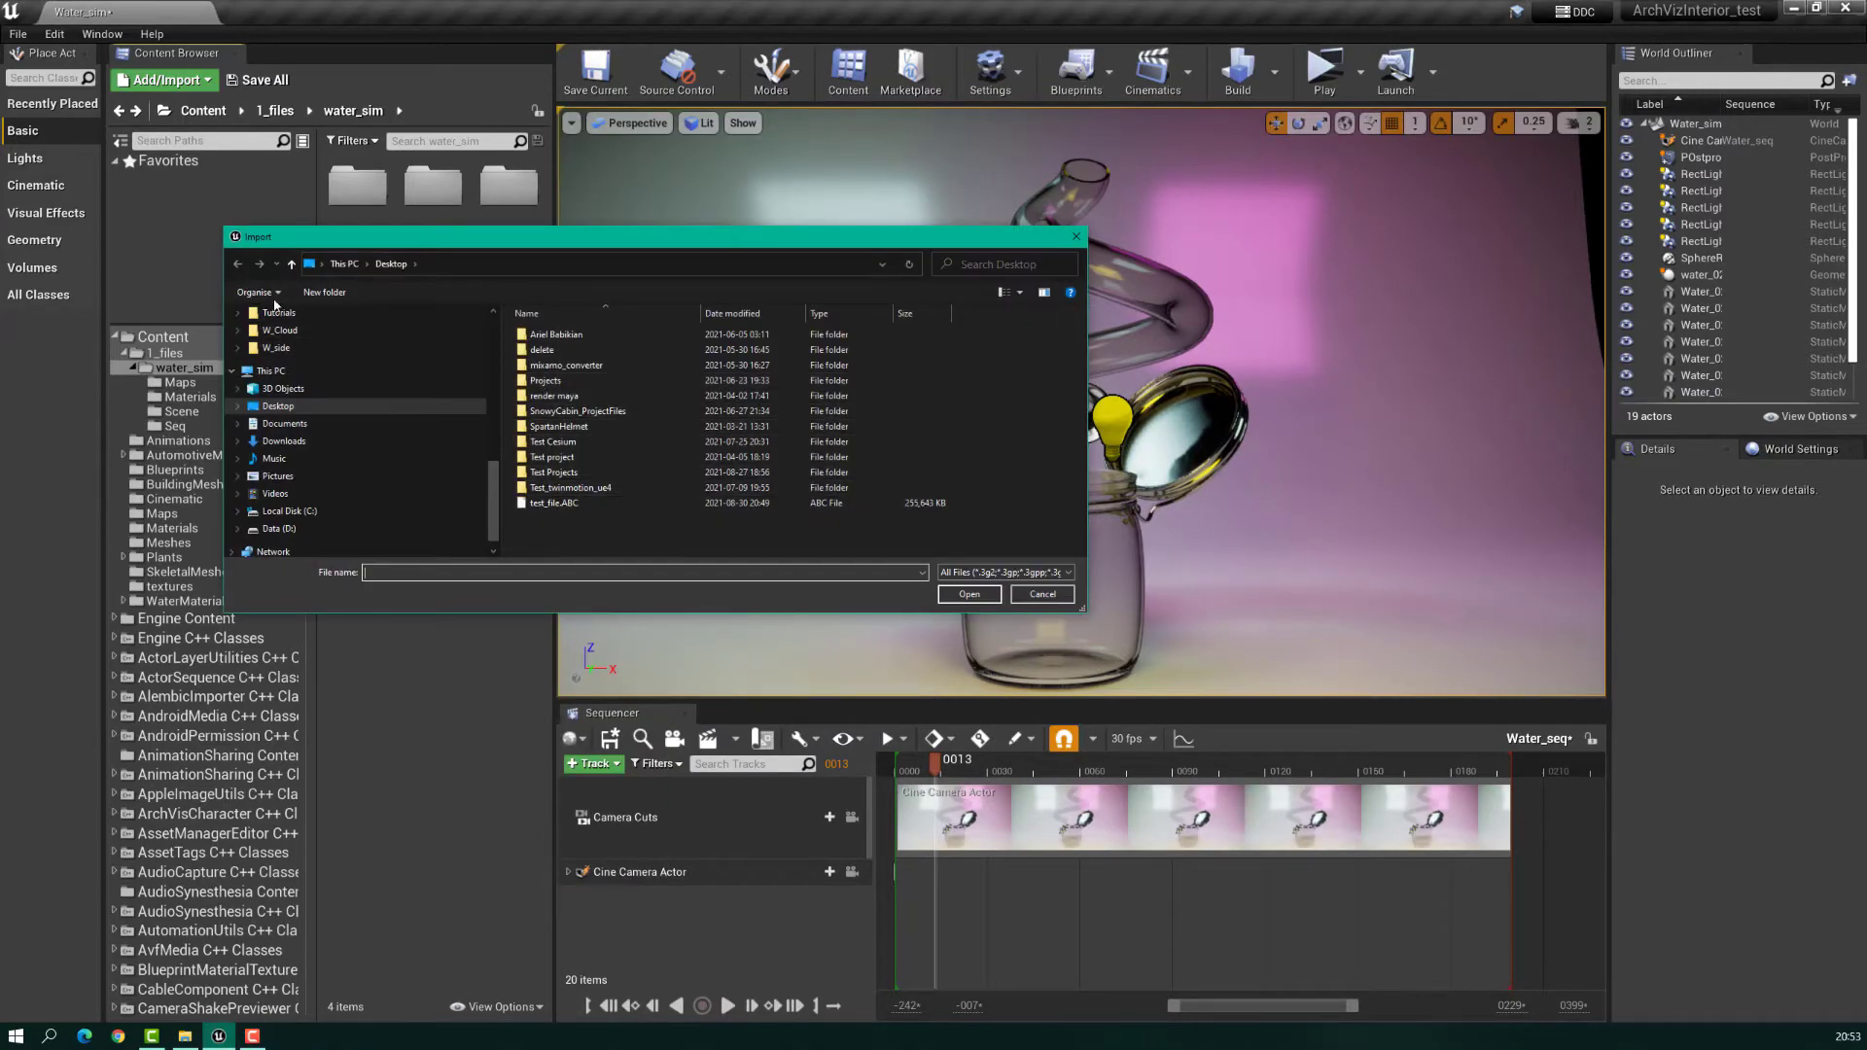
pyautogui.click(700, 503)
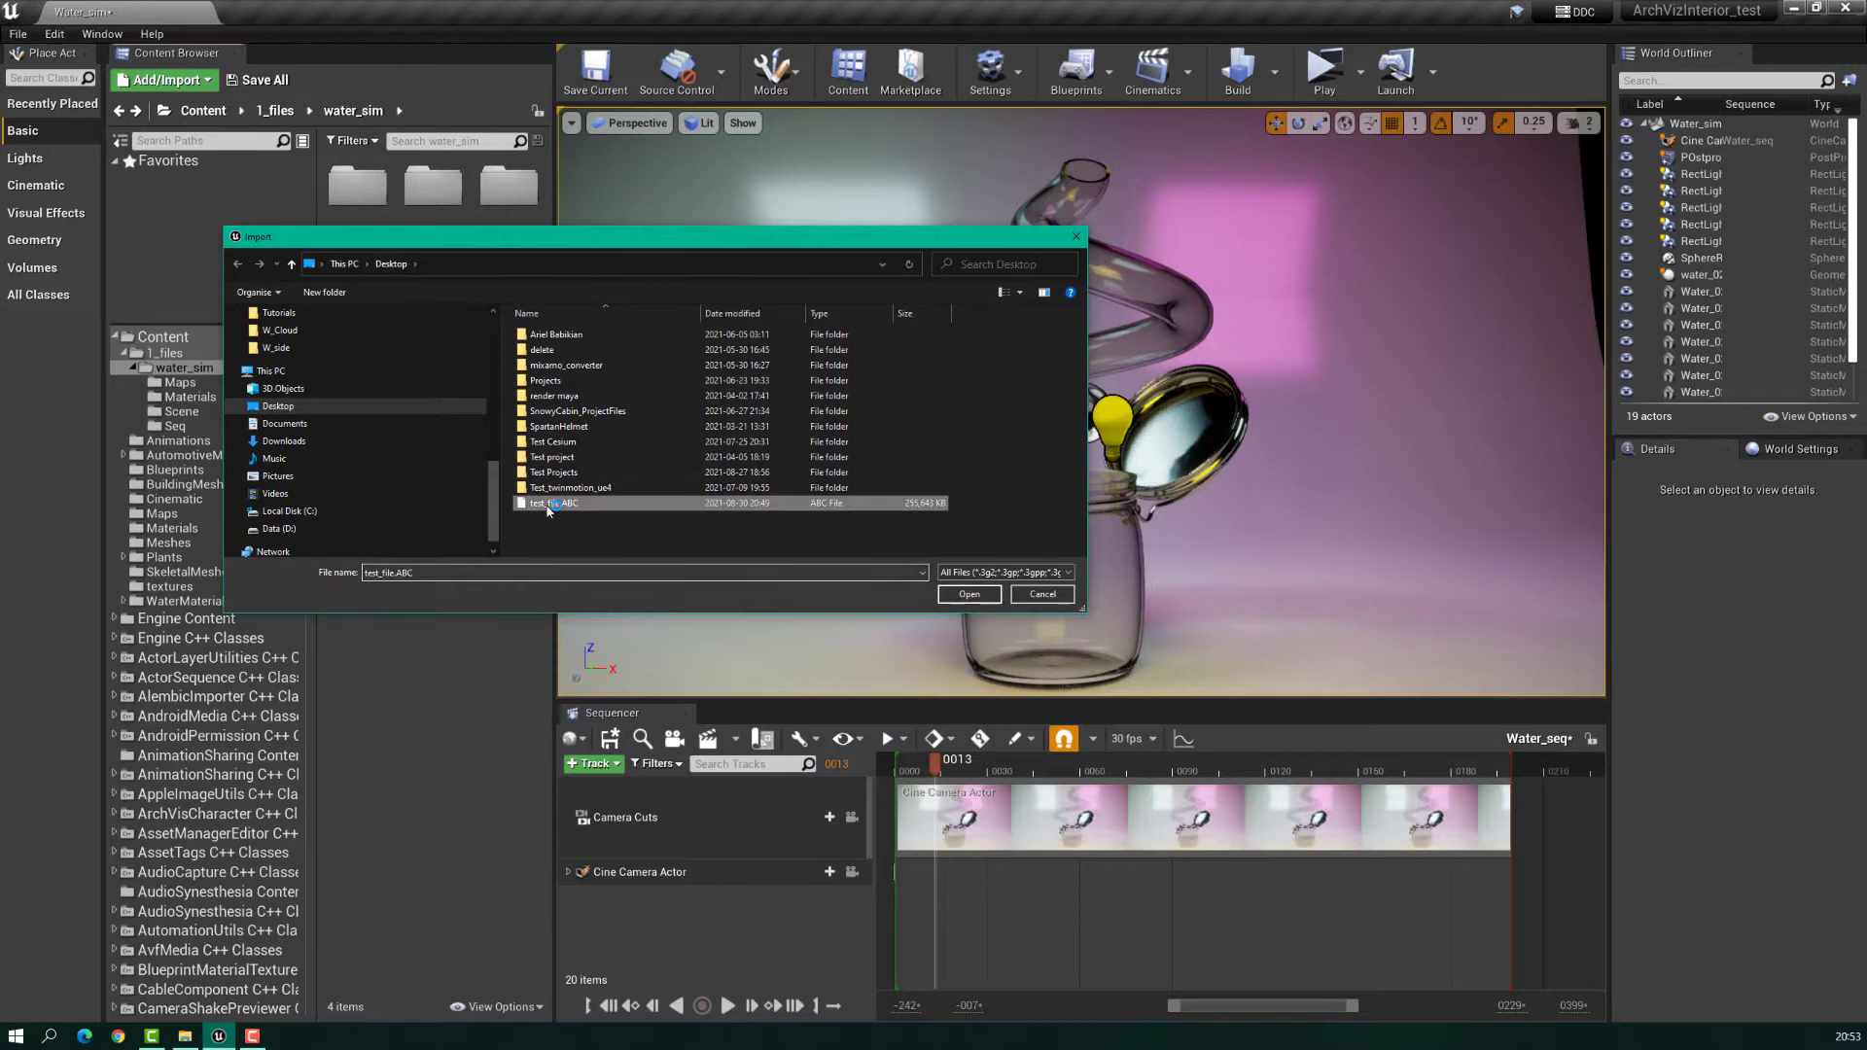
pyautogui.click(973, 594)
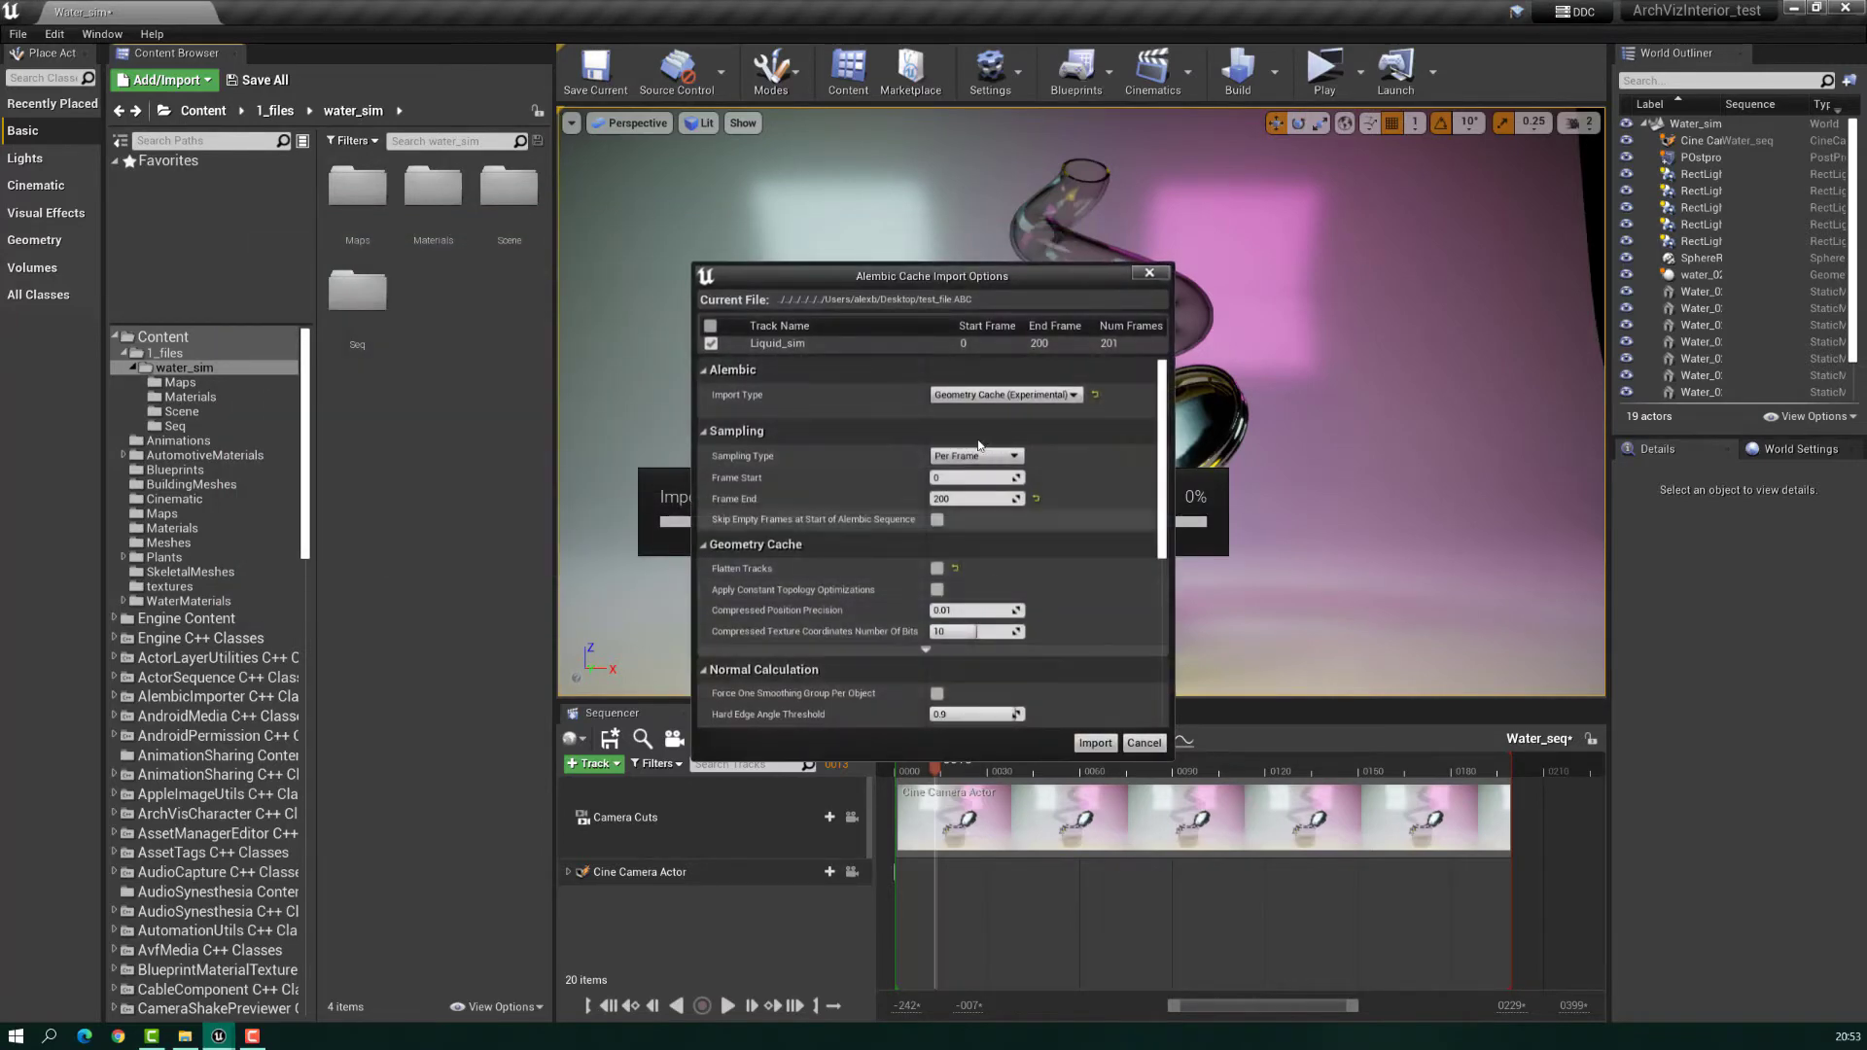
# Step: Keep Geometry Cache as the import type and review the enlarged options for frames 0–200
pyautogui.click(995, 396)
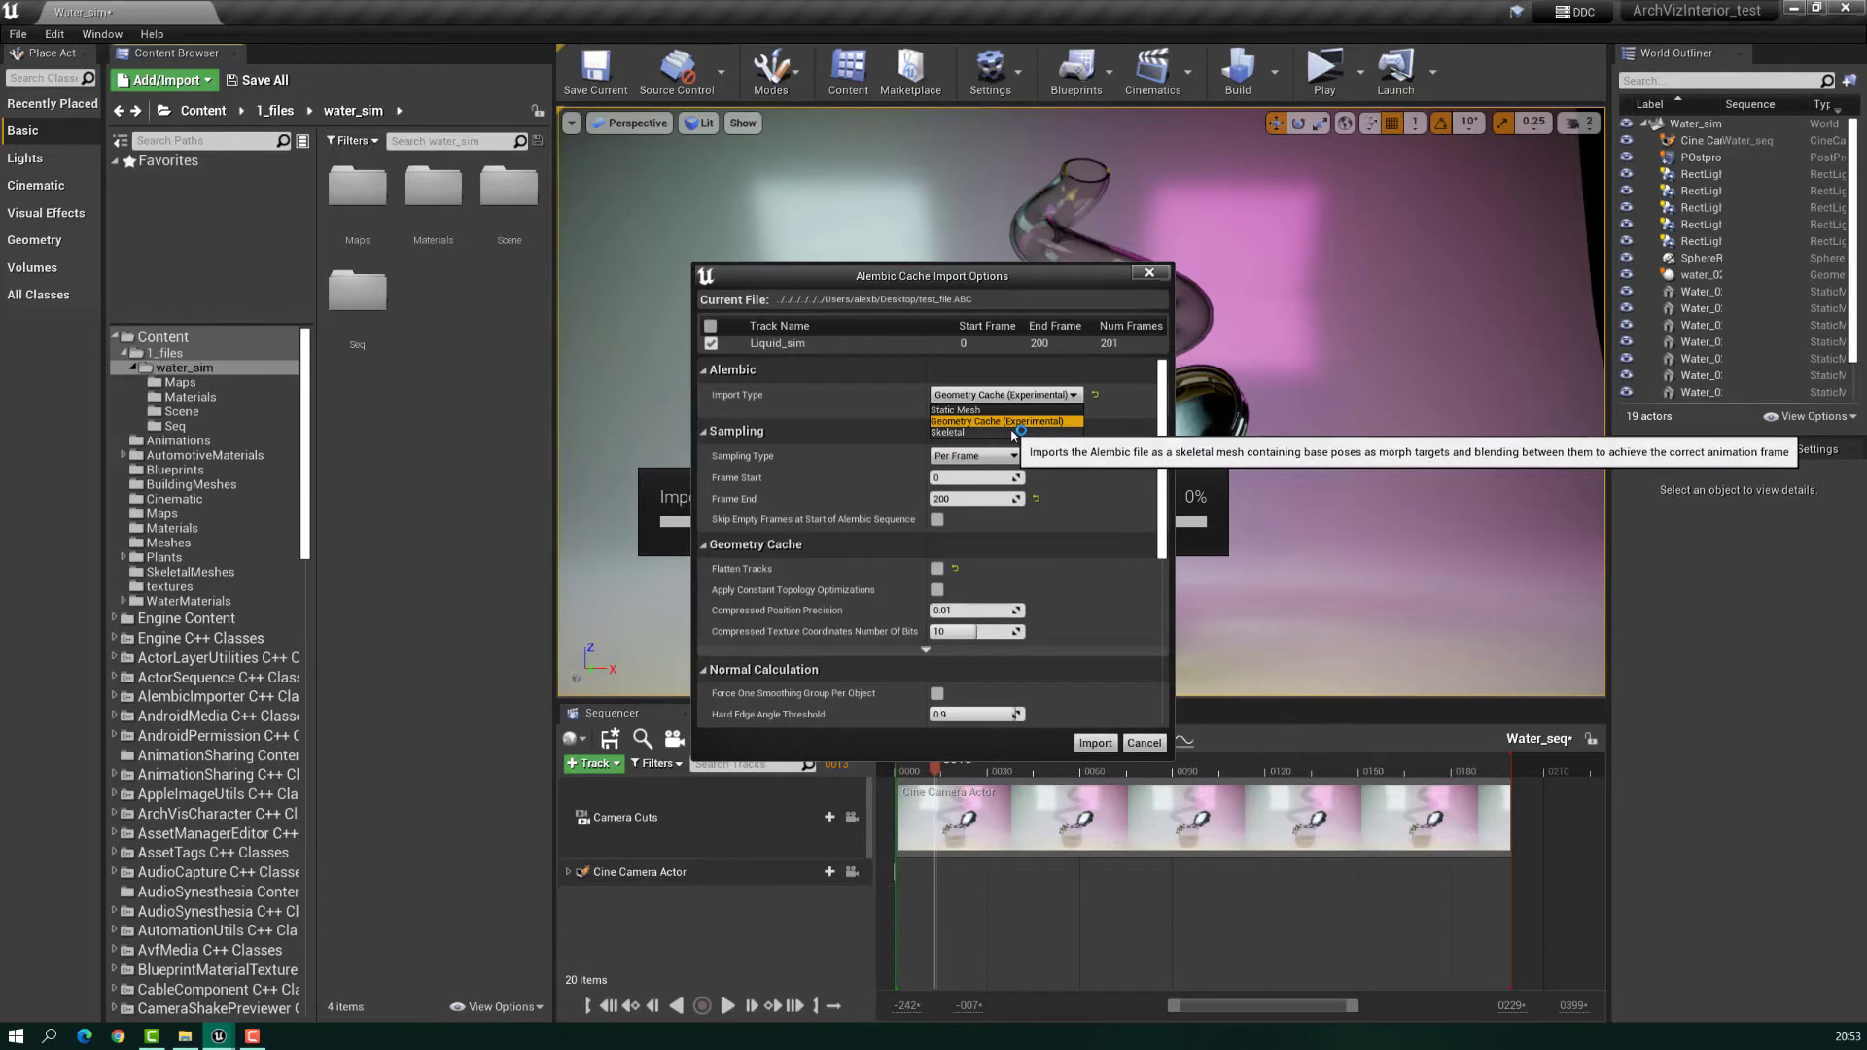
pyautogui.click(1016, 422)
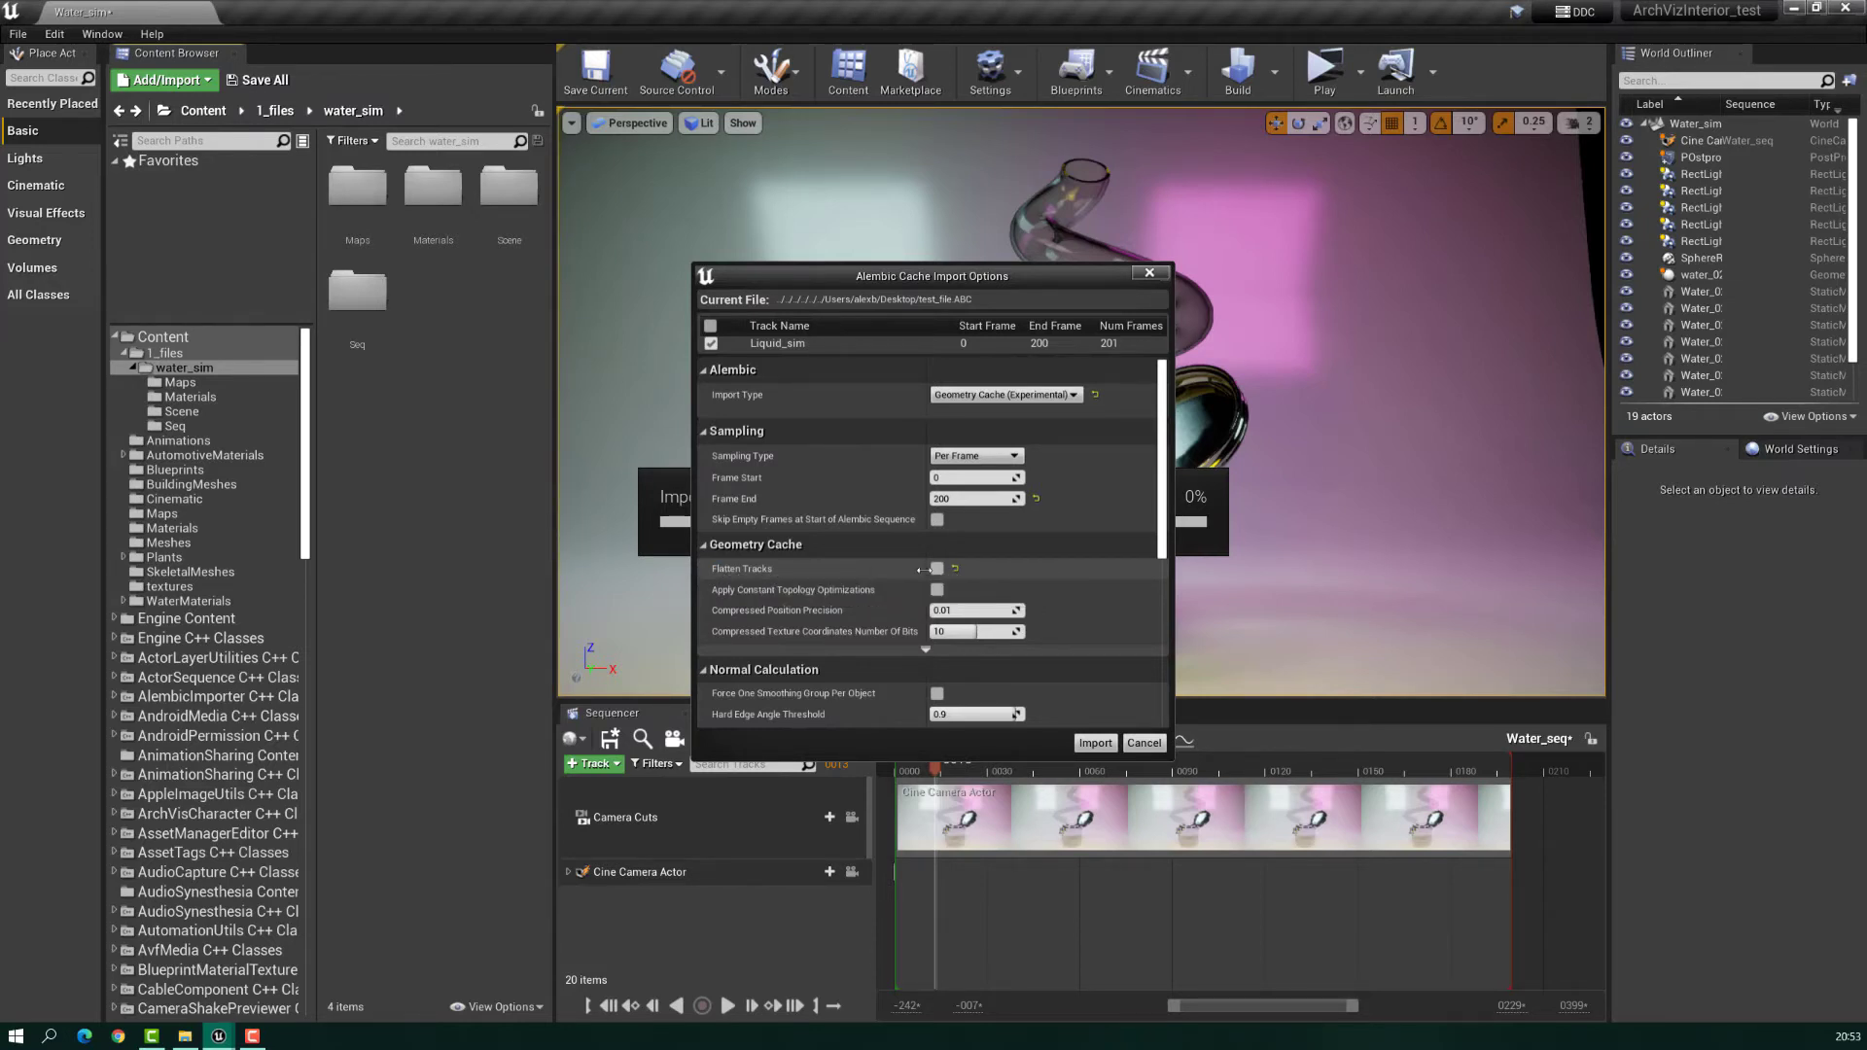
pyautogui.moveTo(919, 276); pyautogui.dragTo(777, 159)
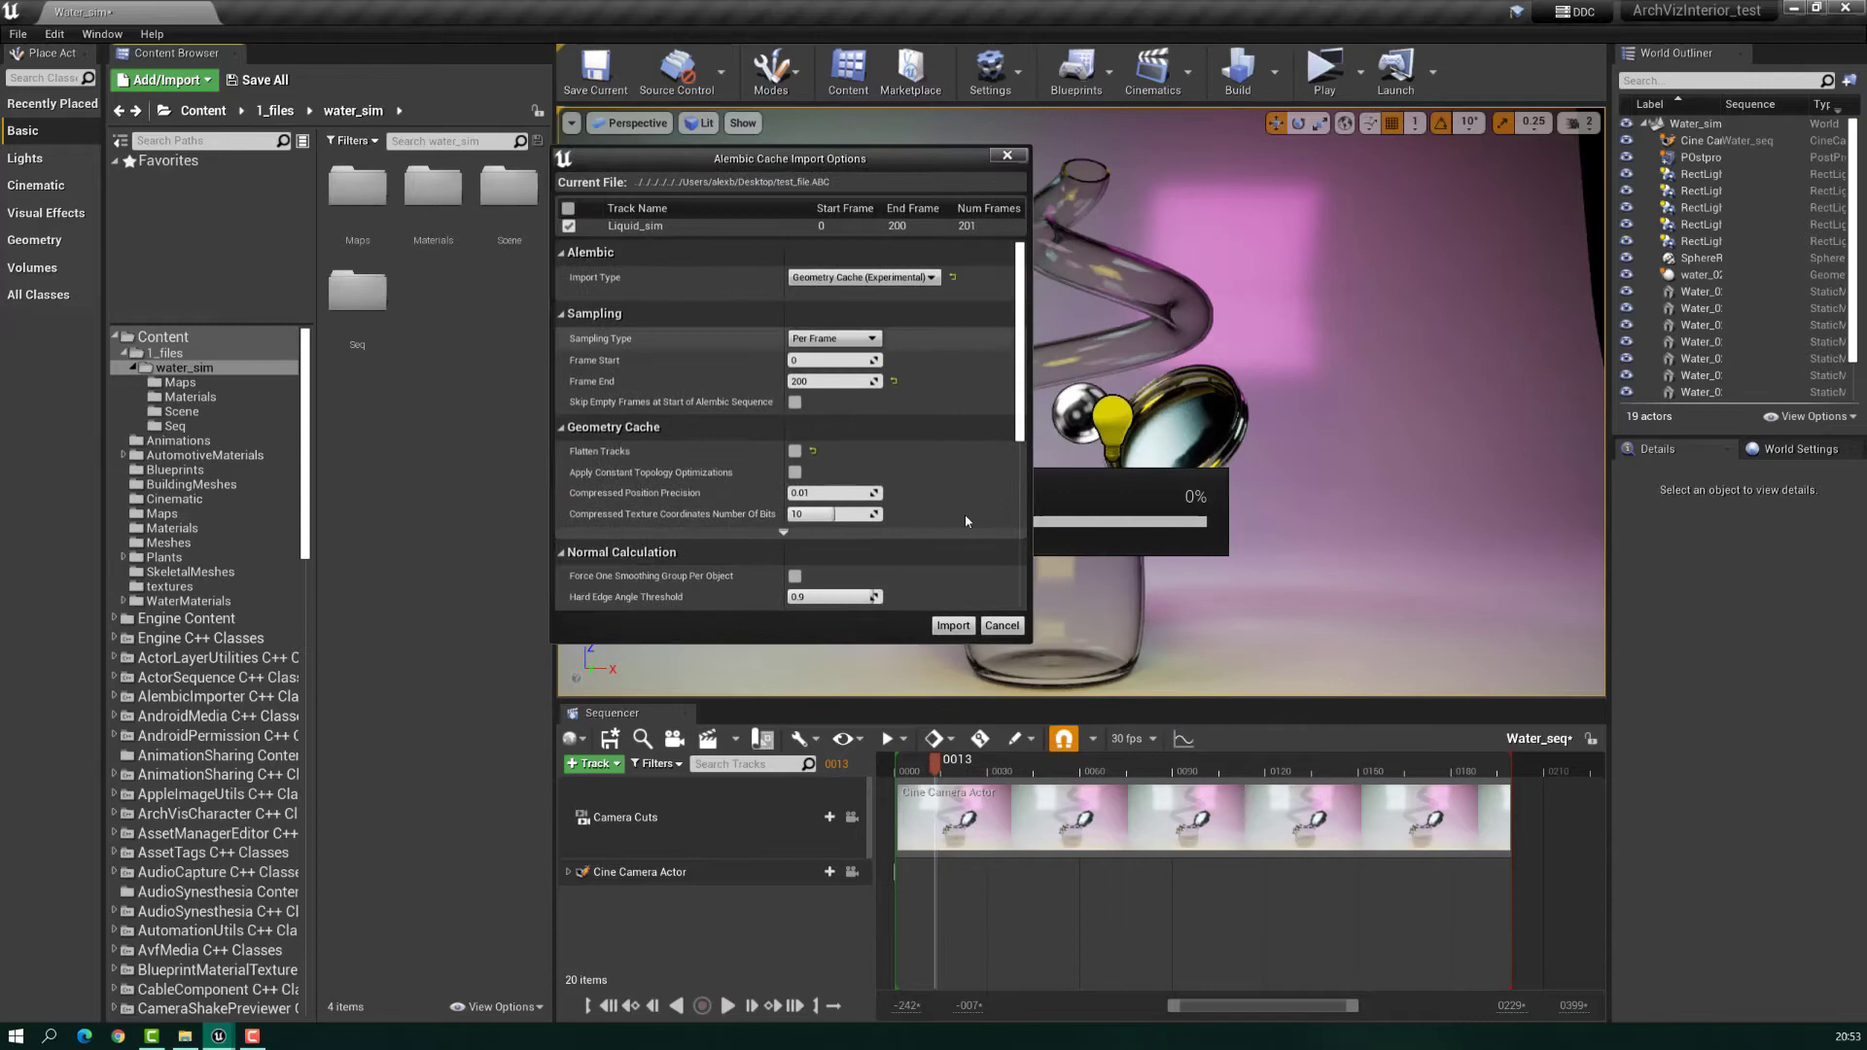
pyautogui.moveTo(1026, 644); pyautogui.dragTo(1106, 964)
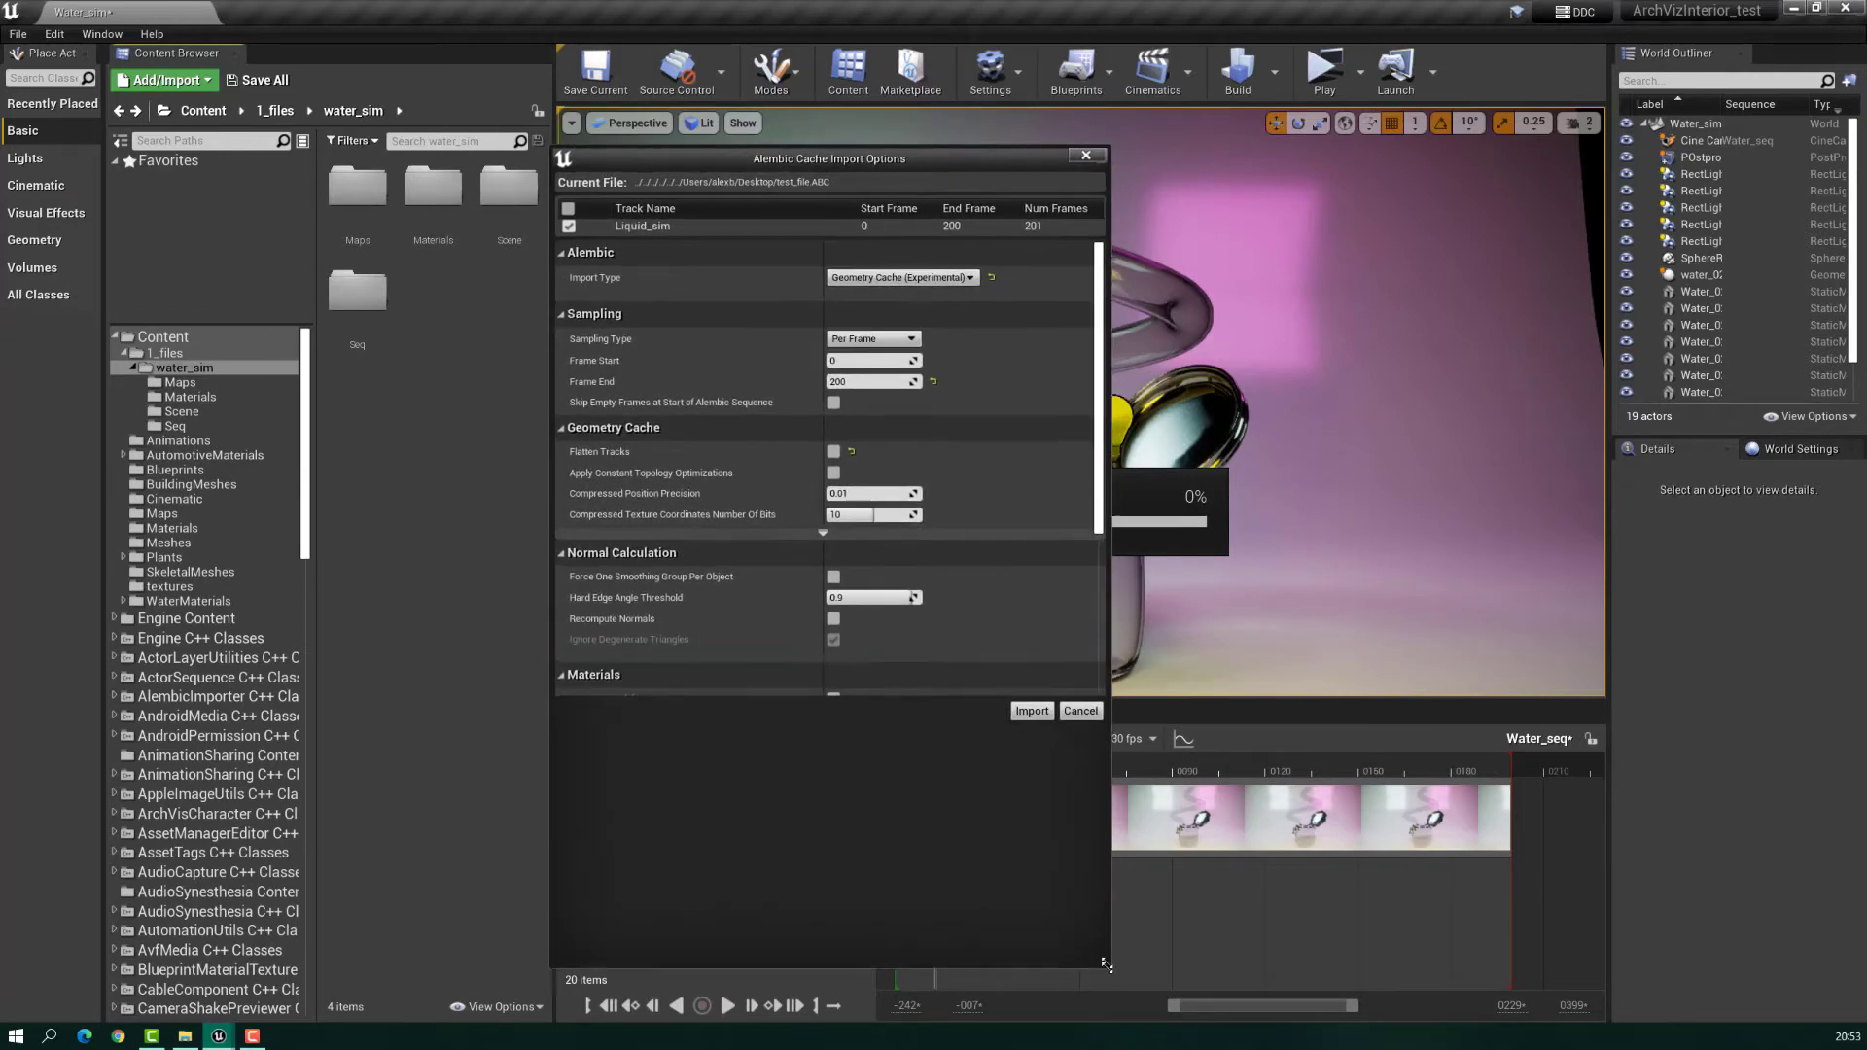
pyautogui.scroll(-5, 868, 554)
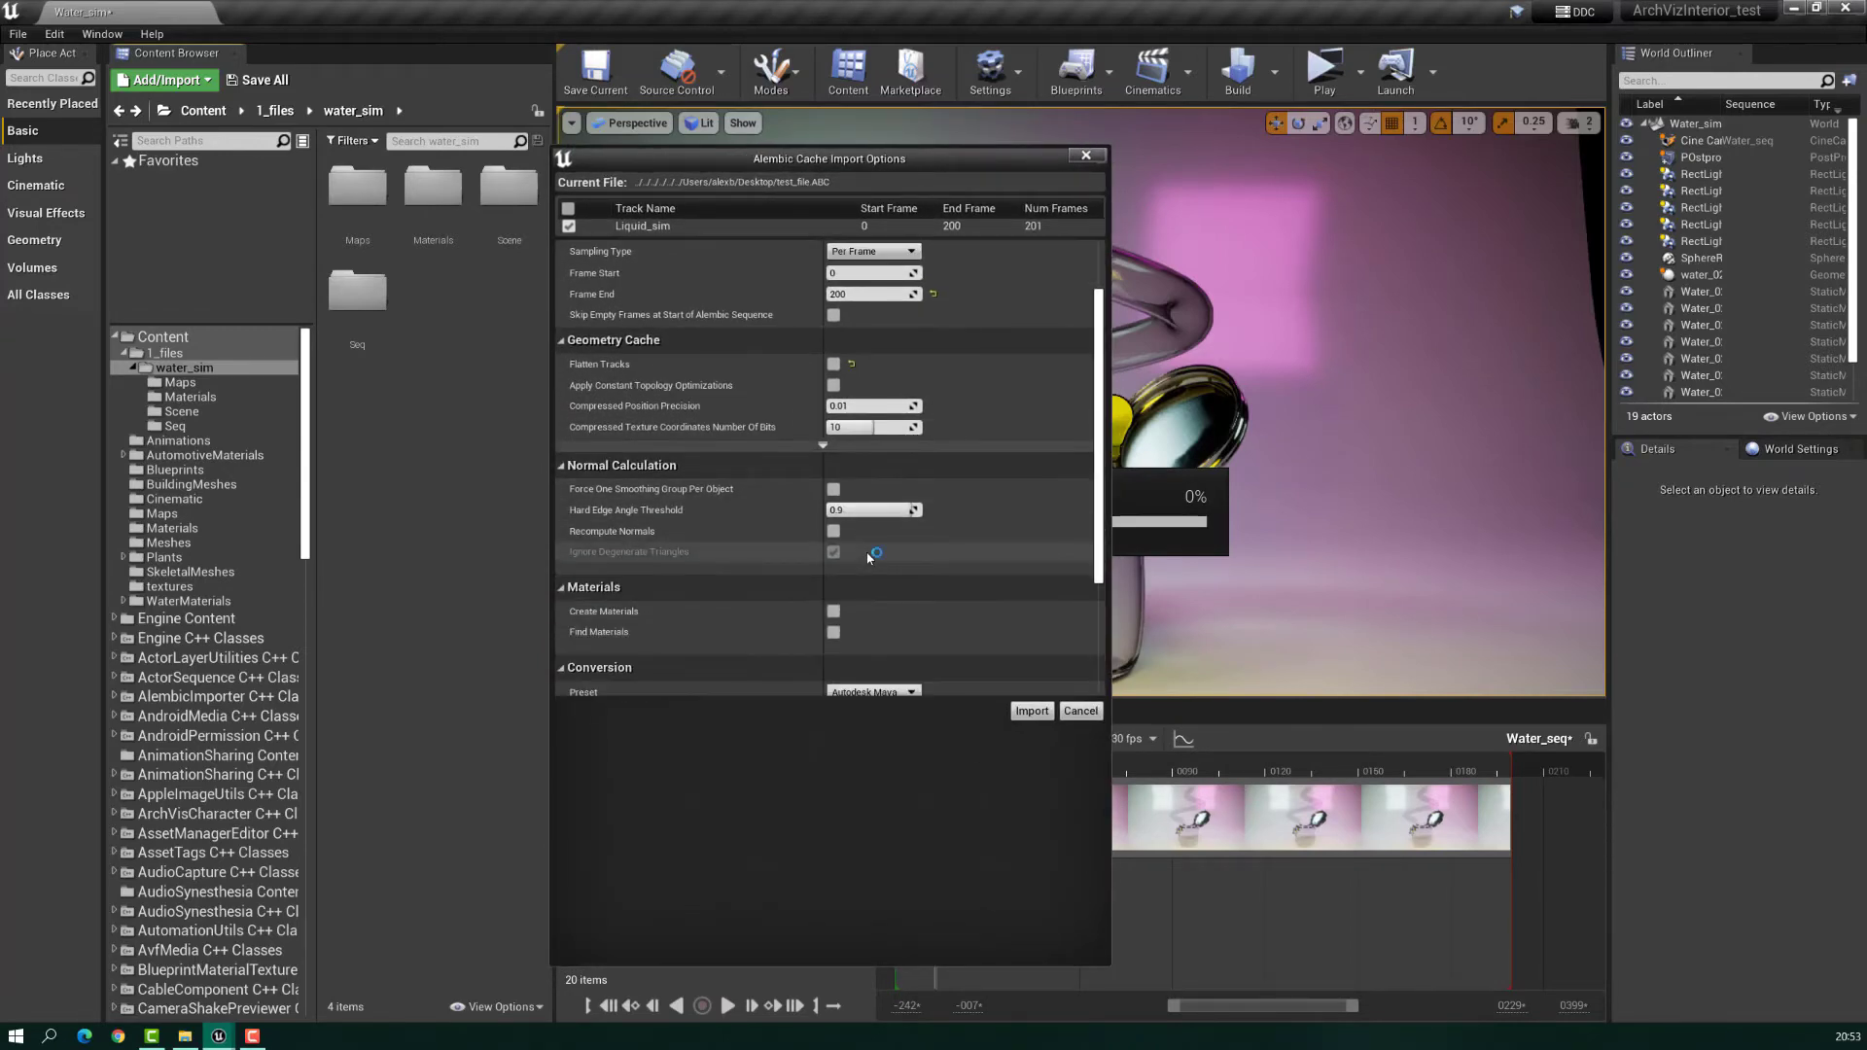
pyautogui.scroll(-1, 868, 555)
pyautogui.scroll(6, 868, 558)
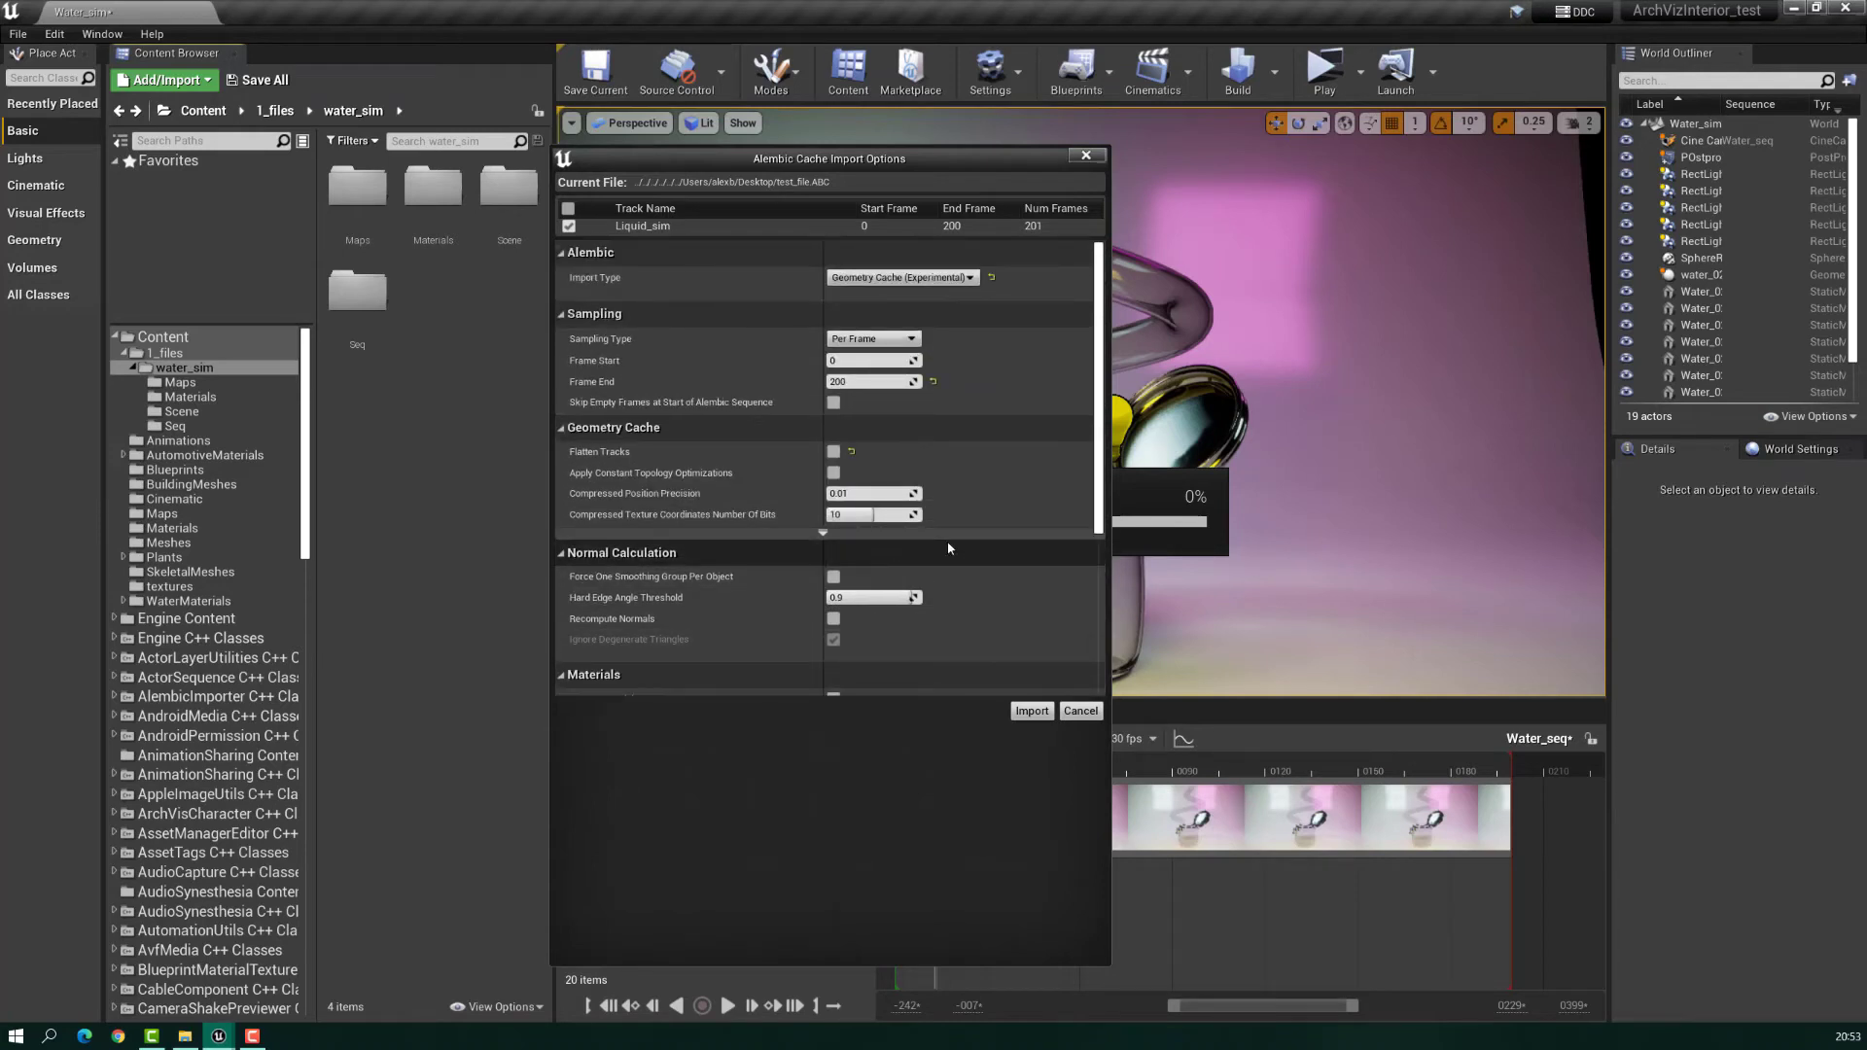
pyautogui.scroll(-6, 948, 547)
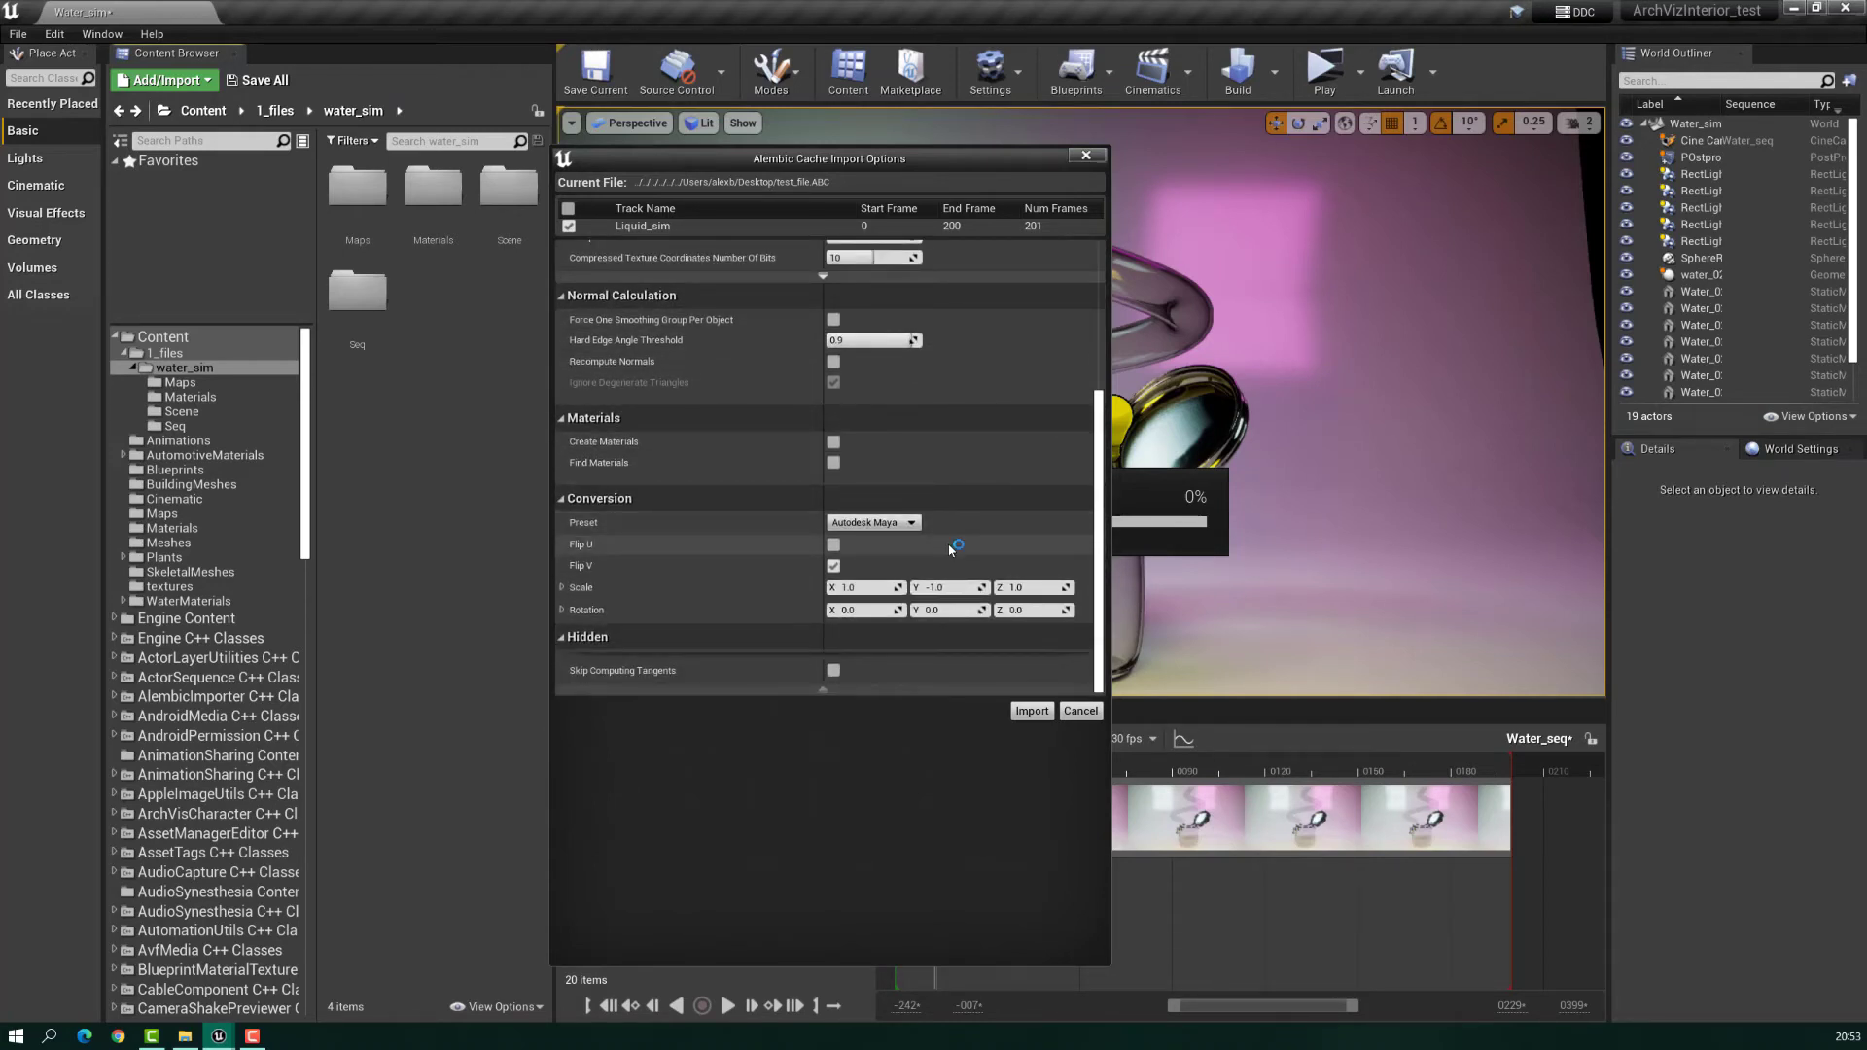
pyautogui.scroll(6, 951, 550)
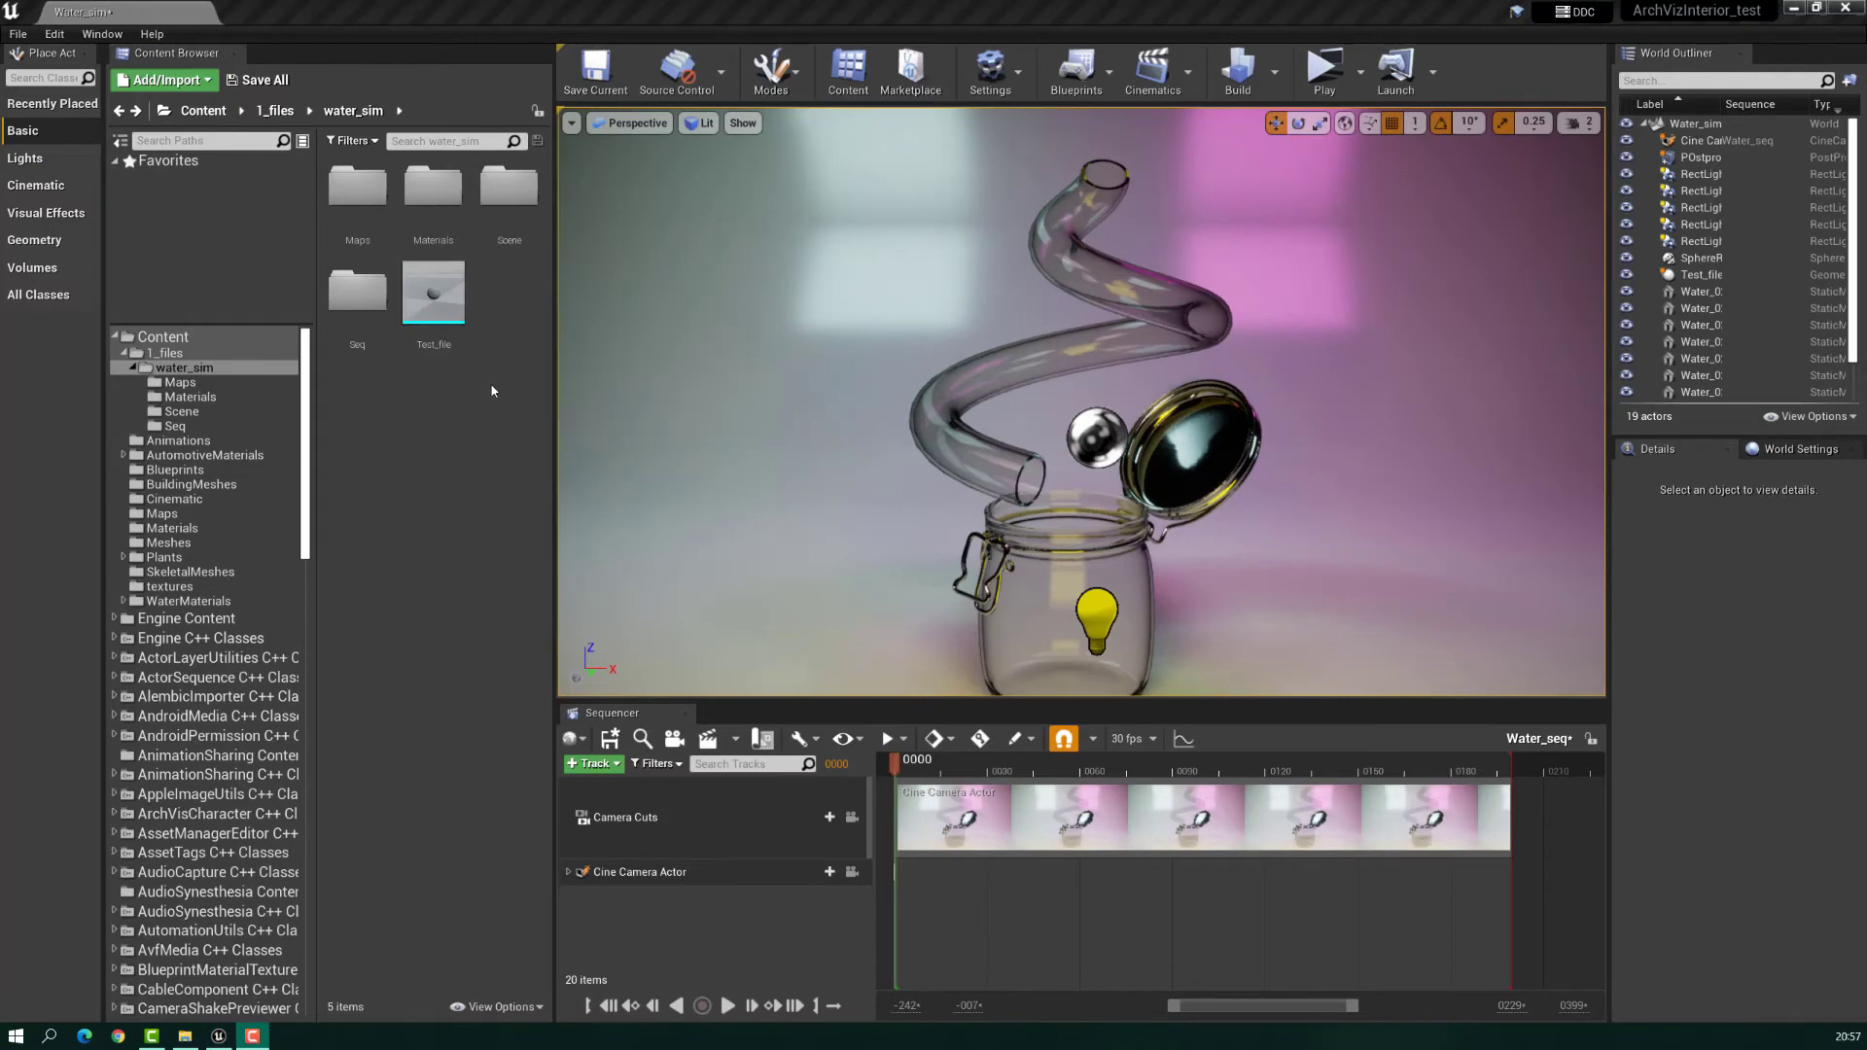
# Step: Place the Test_file geometry cache in the level, then remove that copy again
pyautogui.moveTo(429, 307)
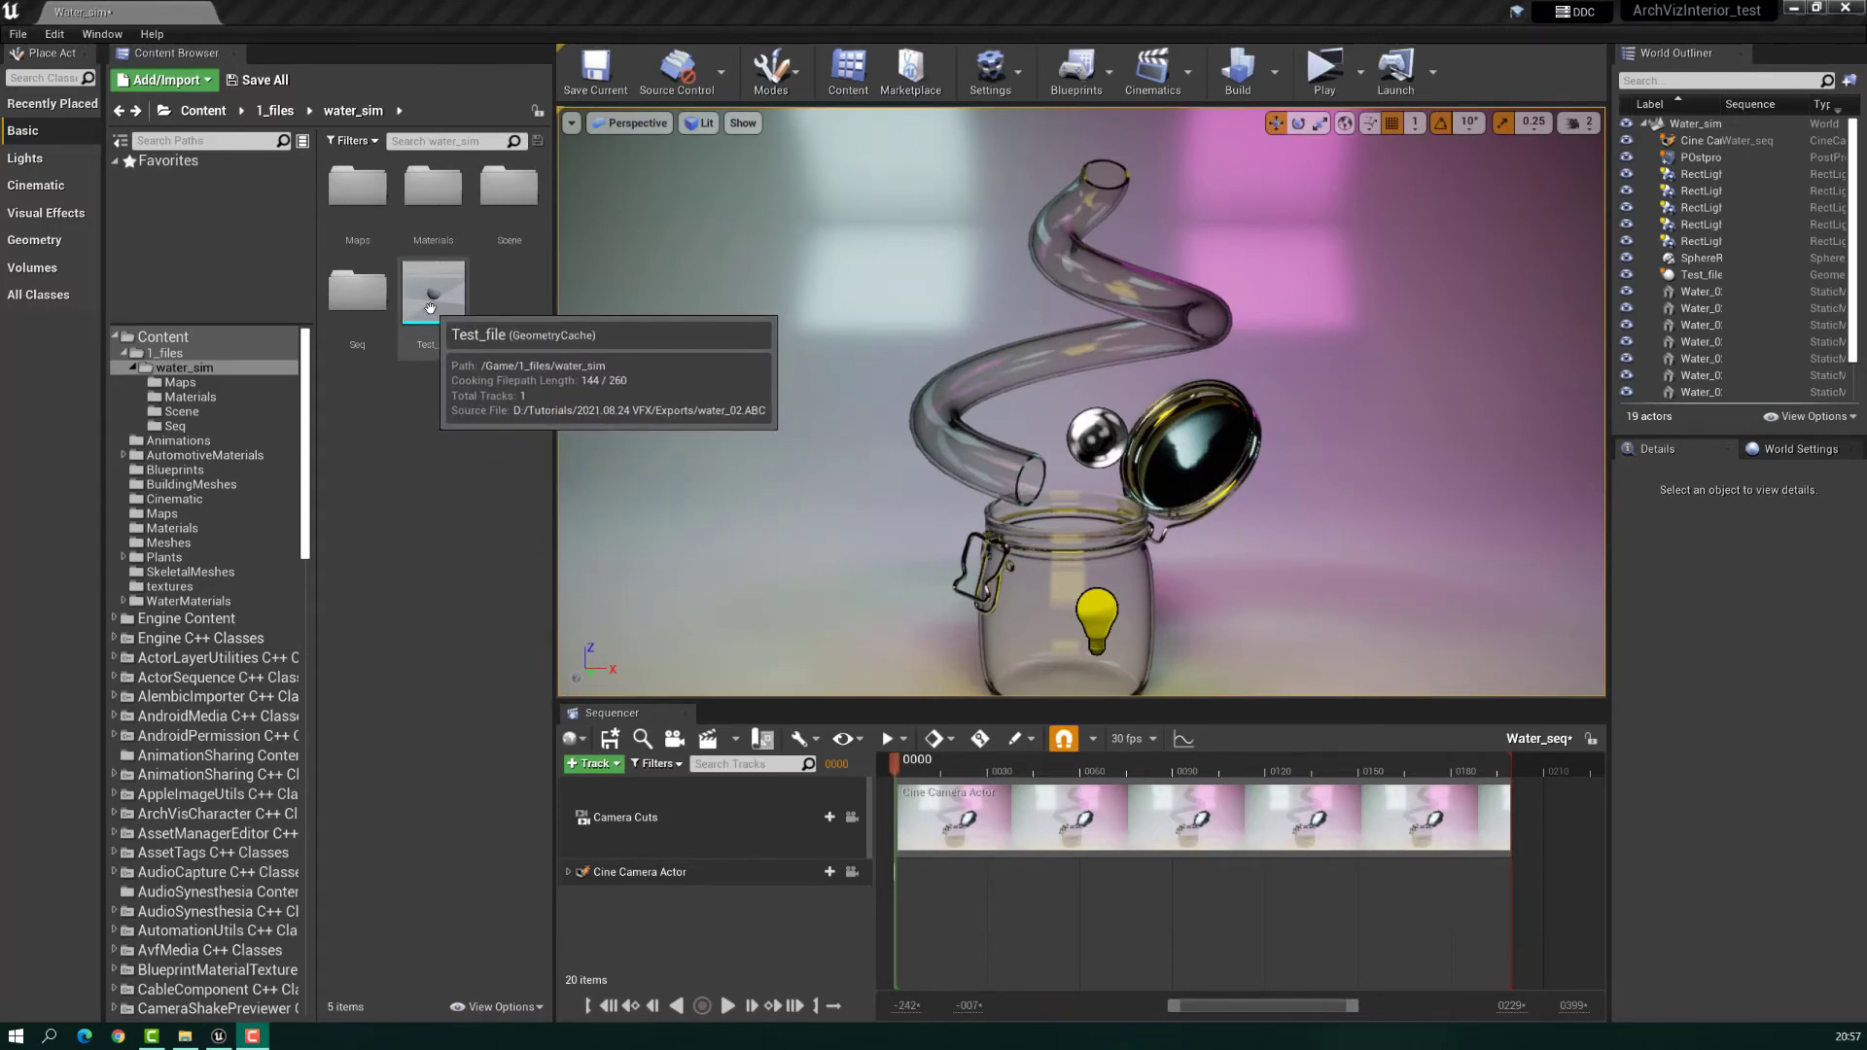
pyautogui.moveTo(430, 307); pyautogui.dragTo(438, 464)
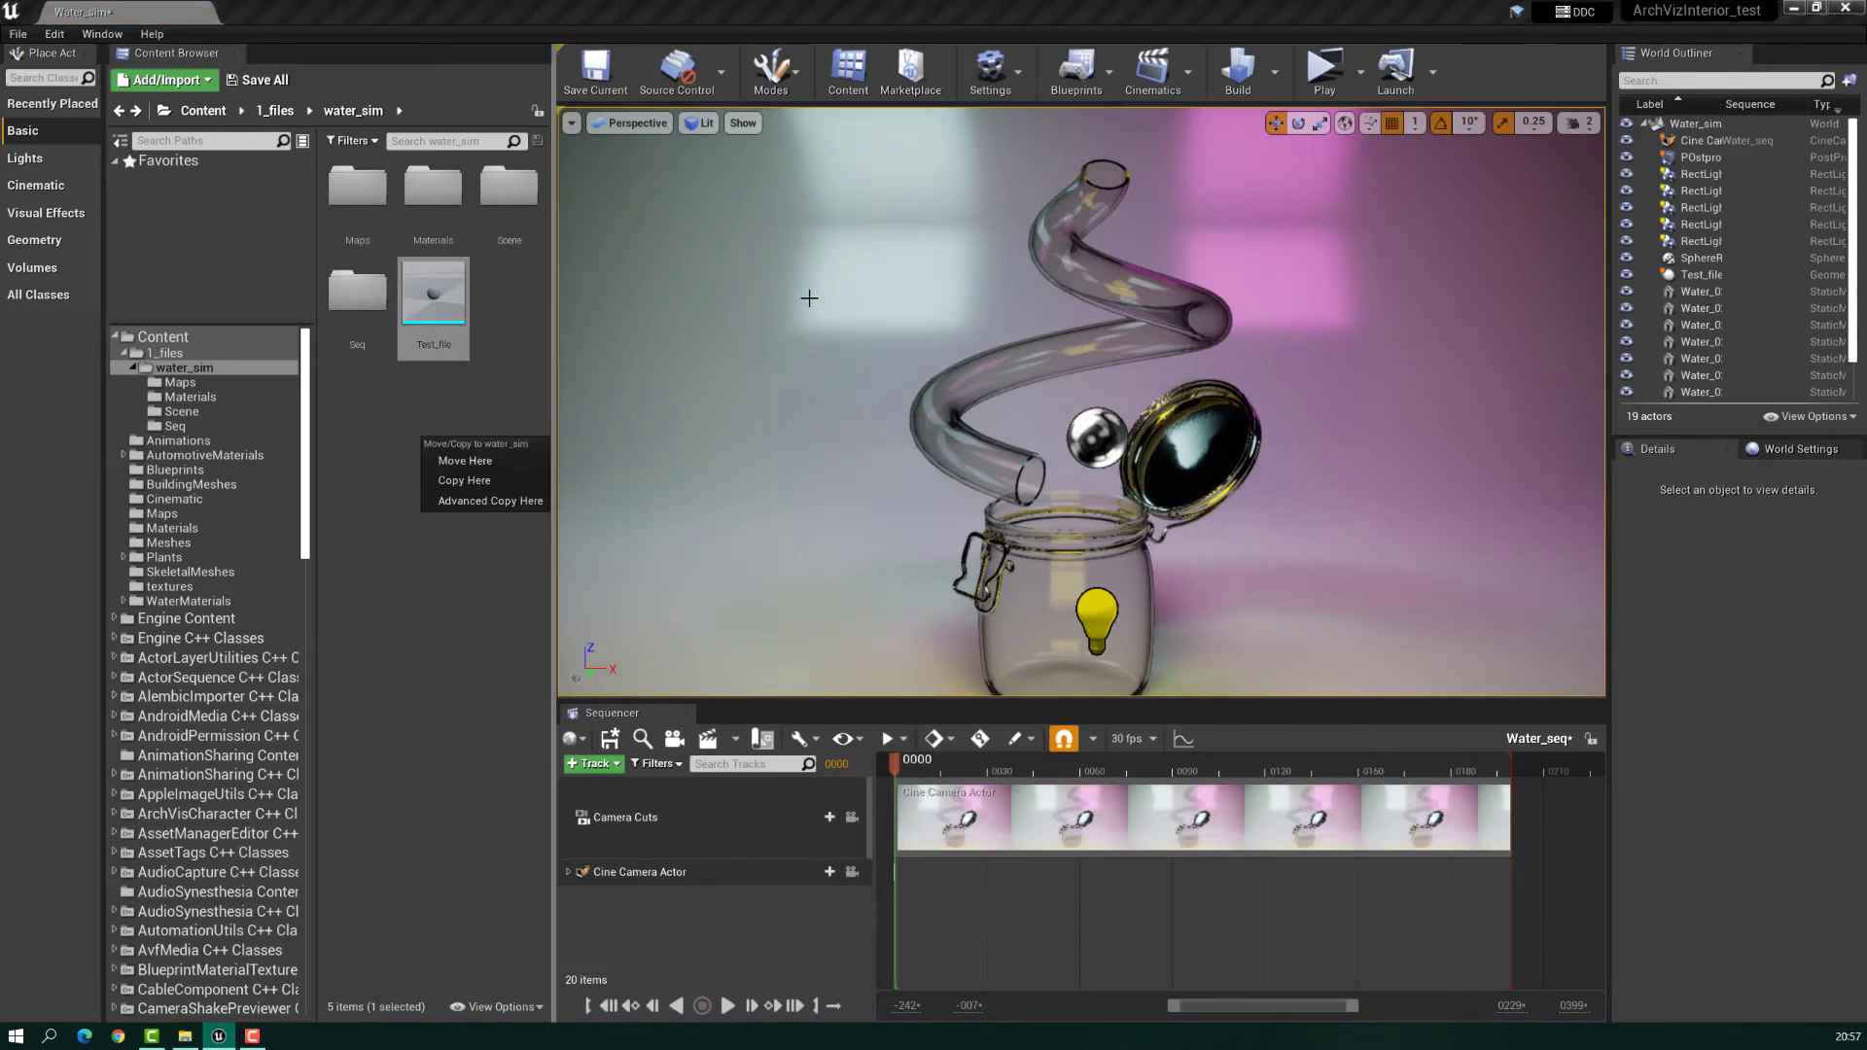
pyautogui.click(630, 350)
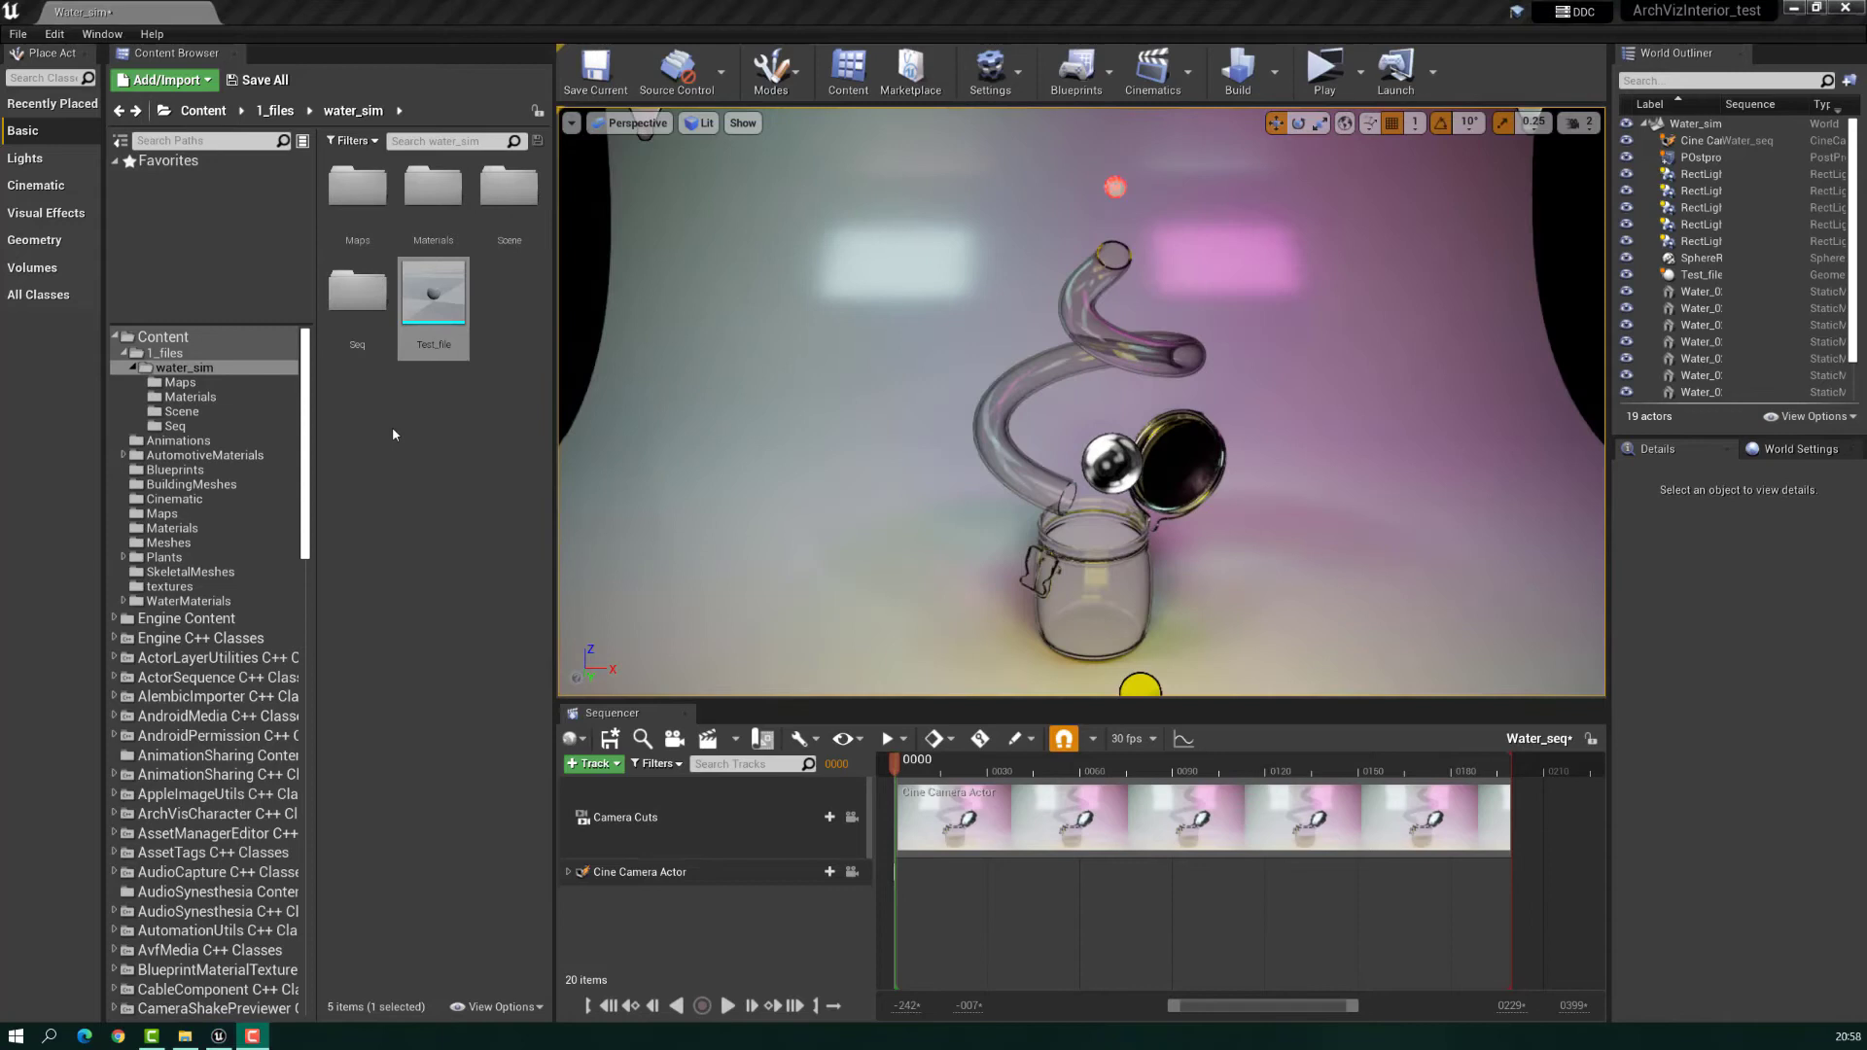
# Step: Open the Content Browser's create-asset menu and close it without creating anything
pyautogui.rightClick(406, 465)
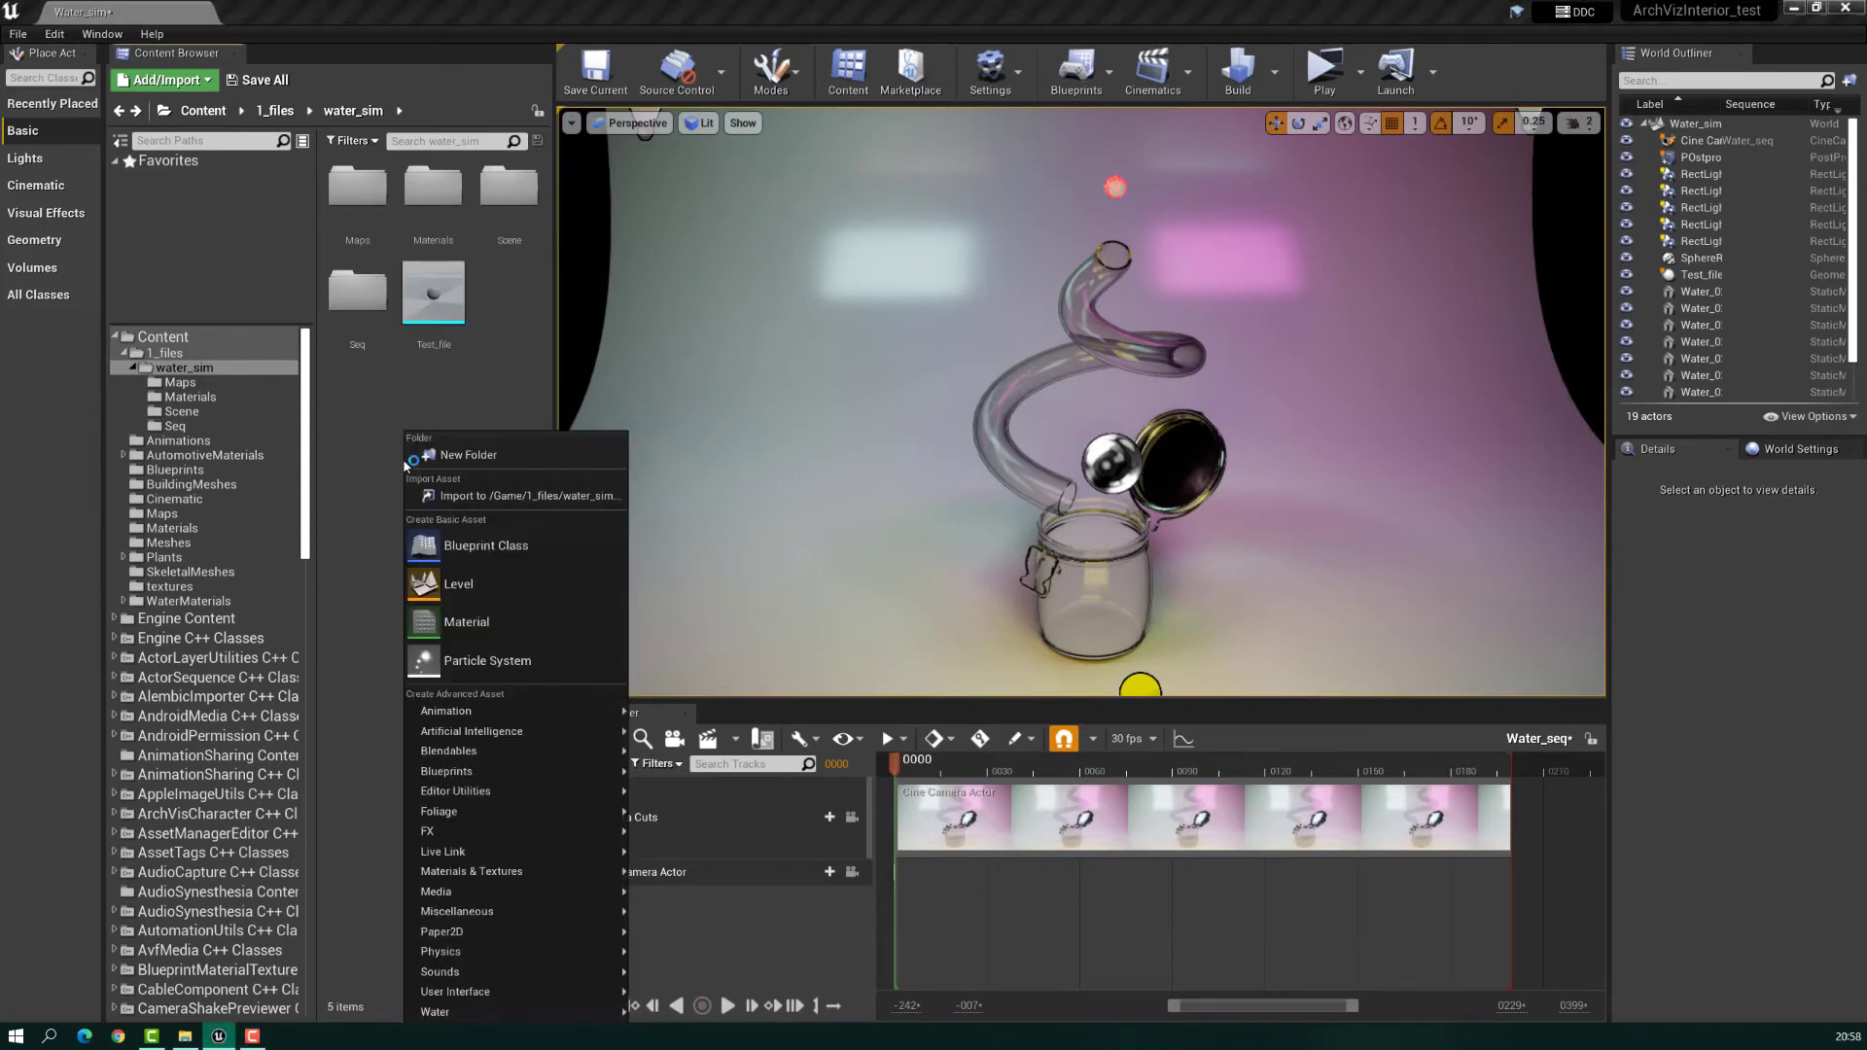
pyautogui.moveTo(484, 712)
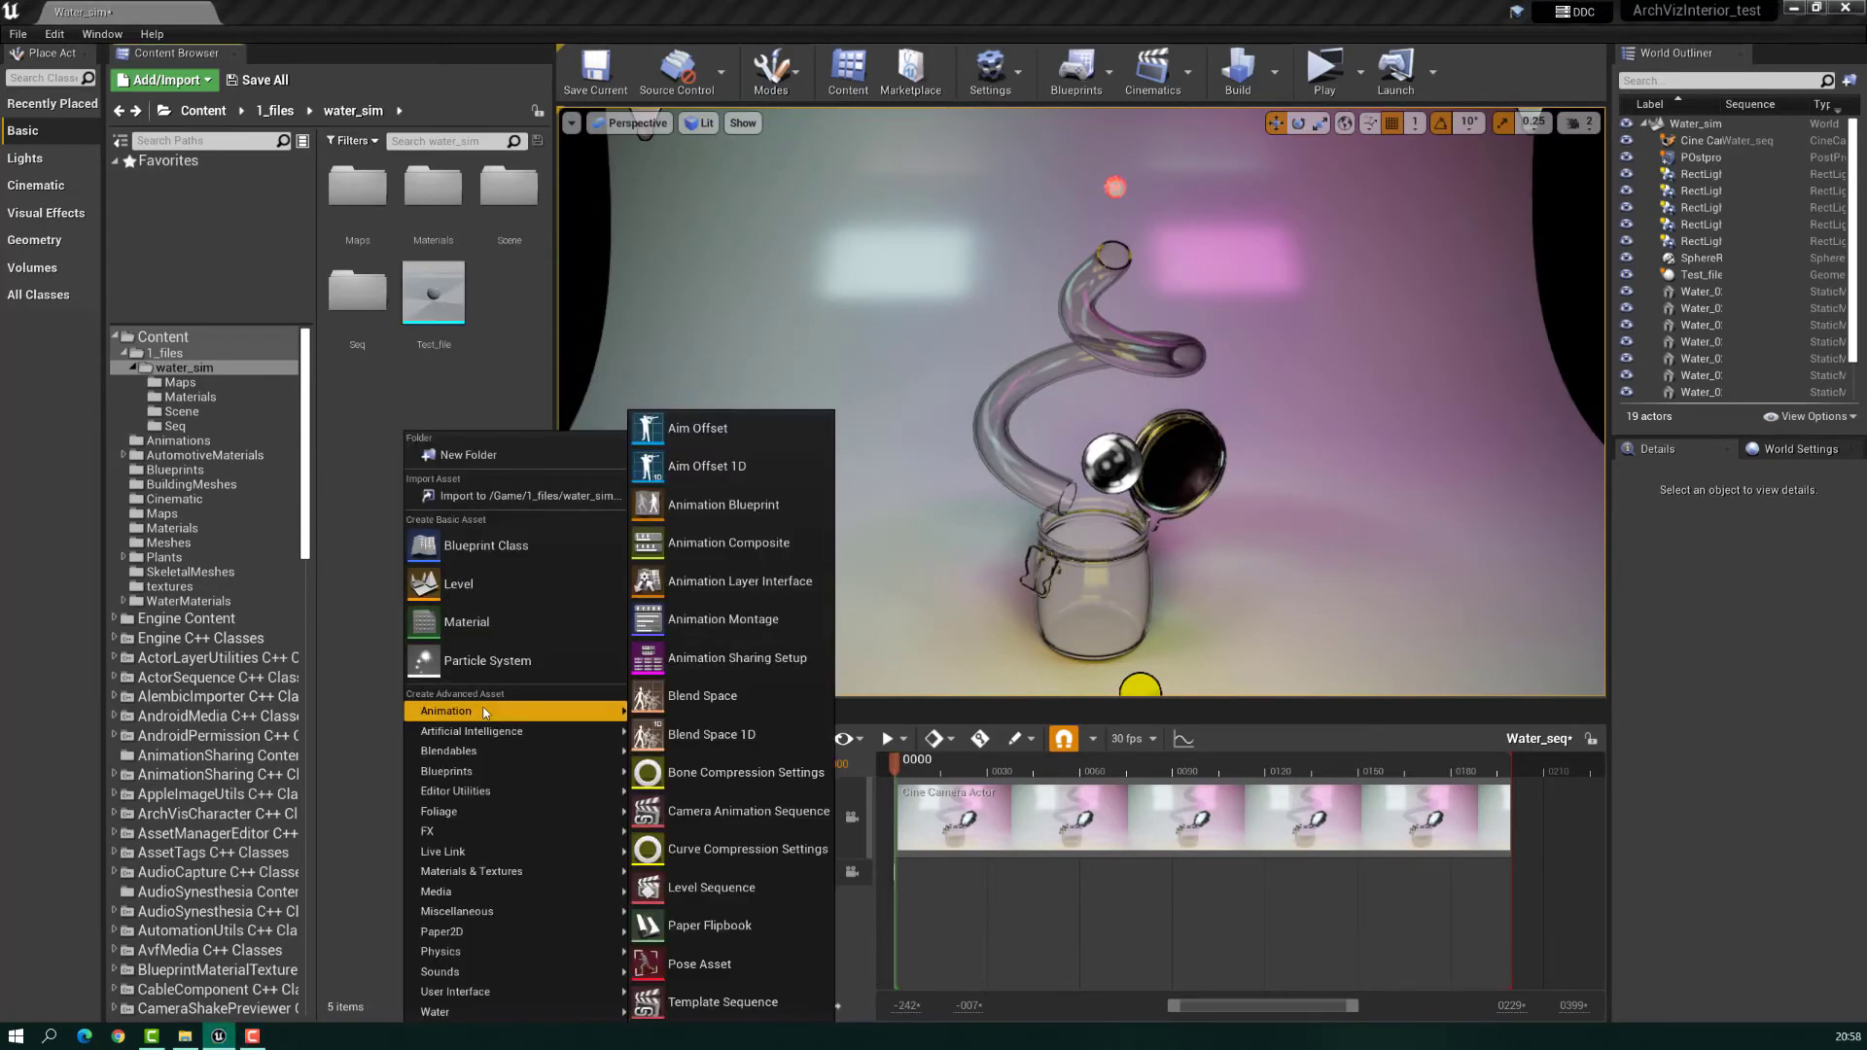
pyautogui.click(415, 386)
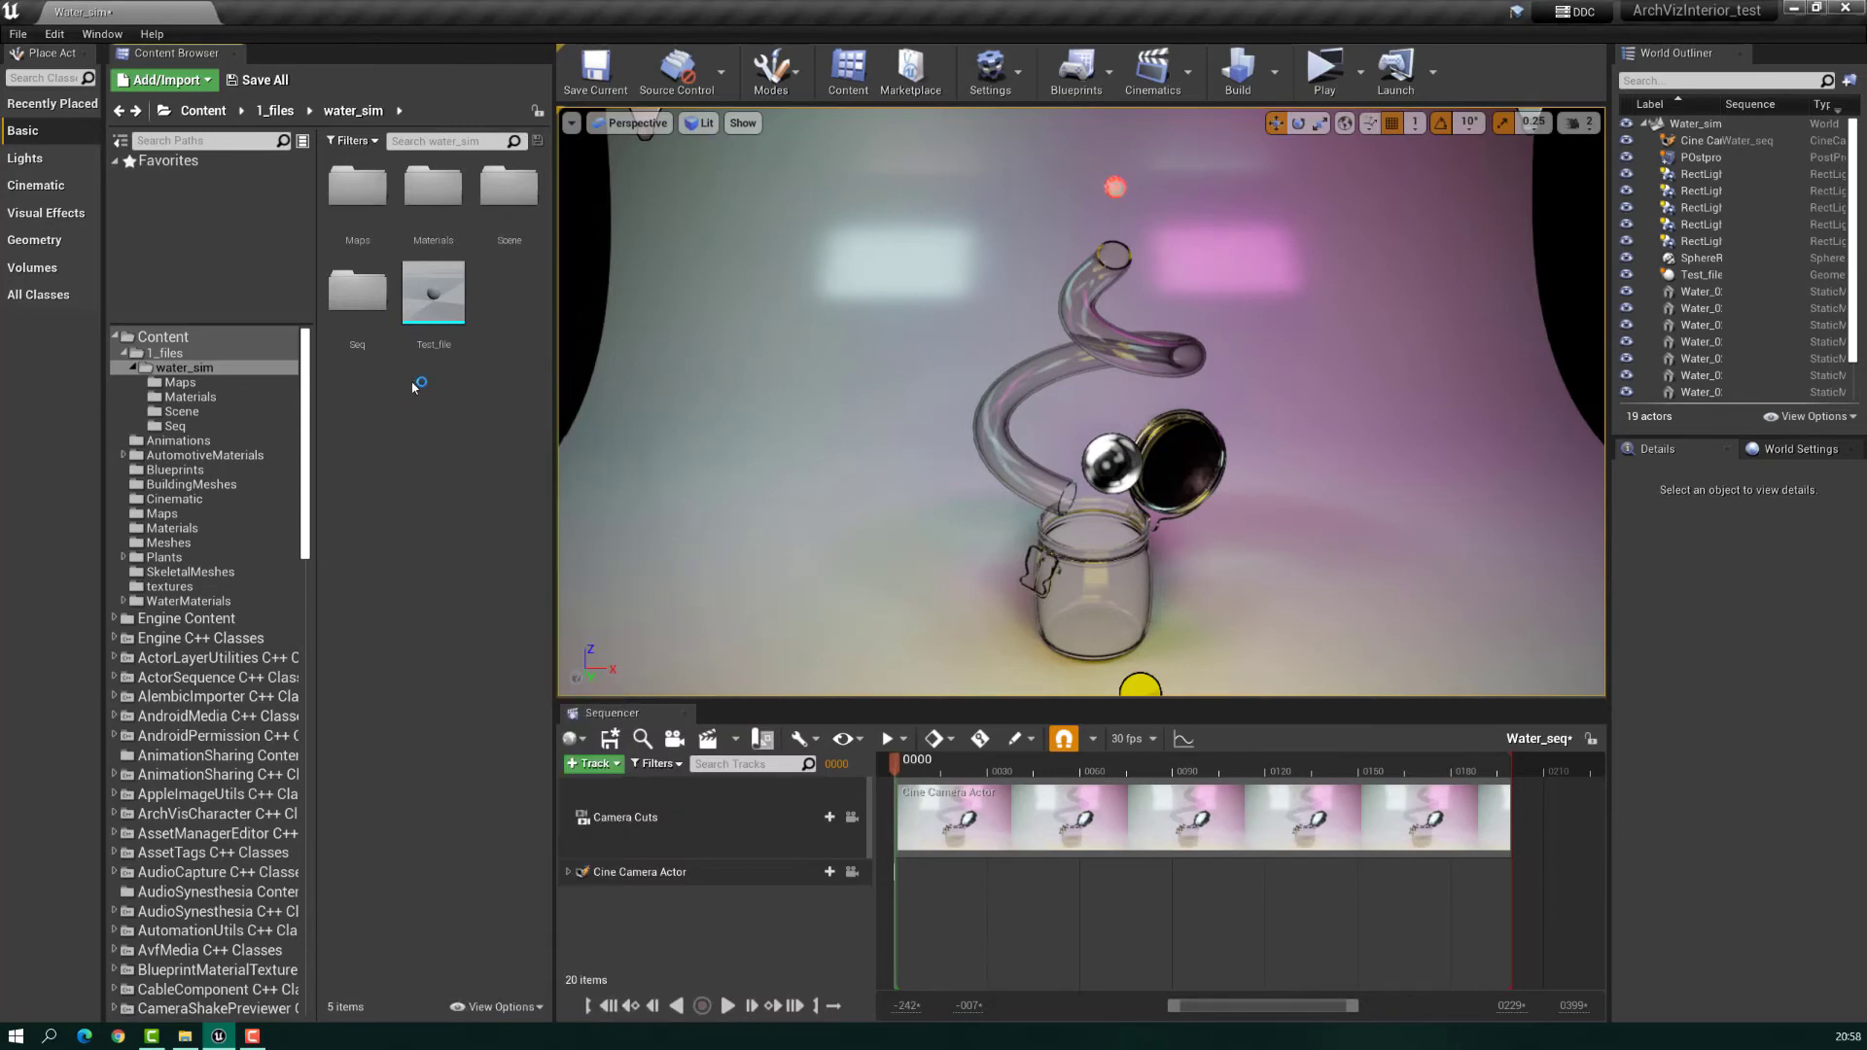
# Step: Open the Seq folder and add the Test_file actor to the Water_seq sequence
pyautogui.doubleClick(377, 281)
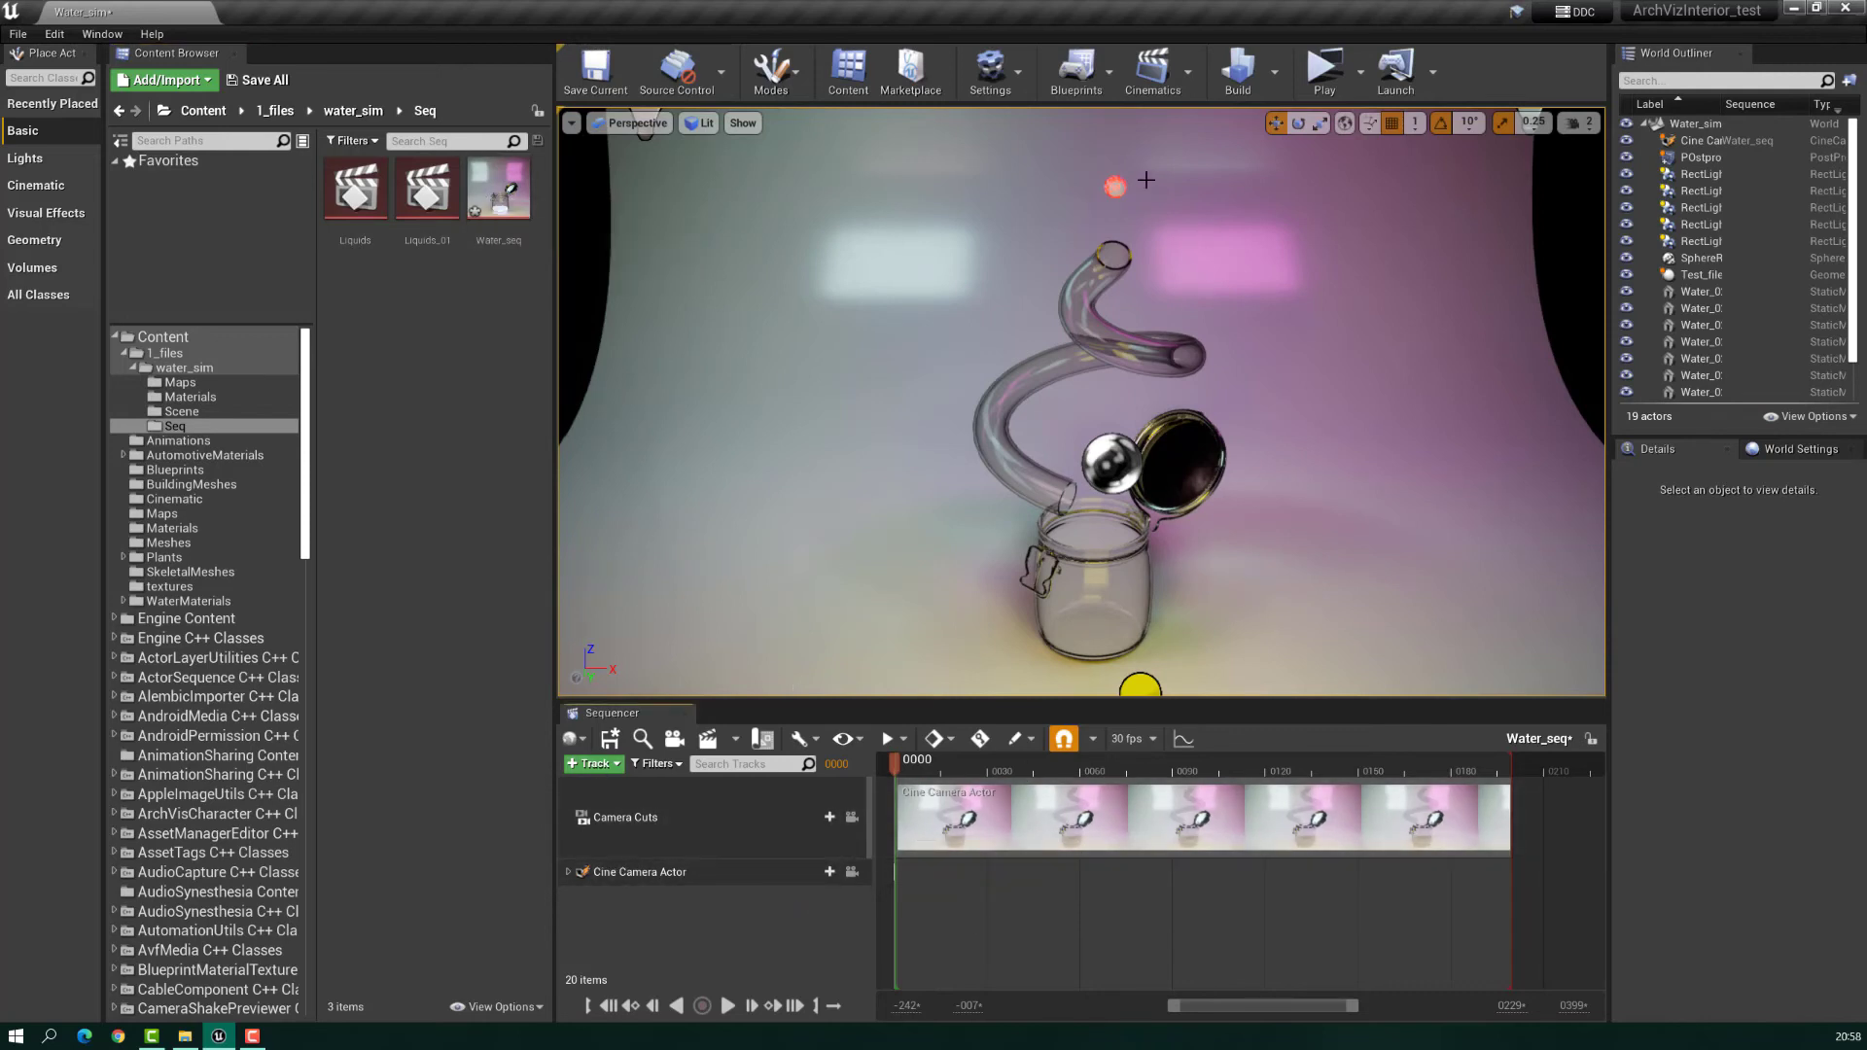
pyautogui.click(1692, 275)
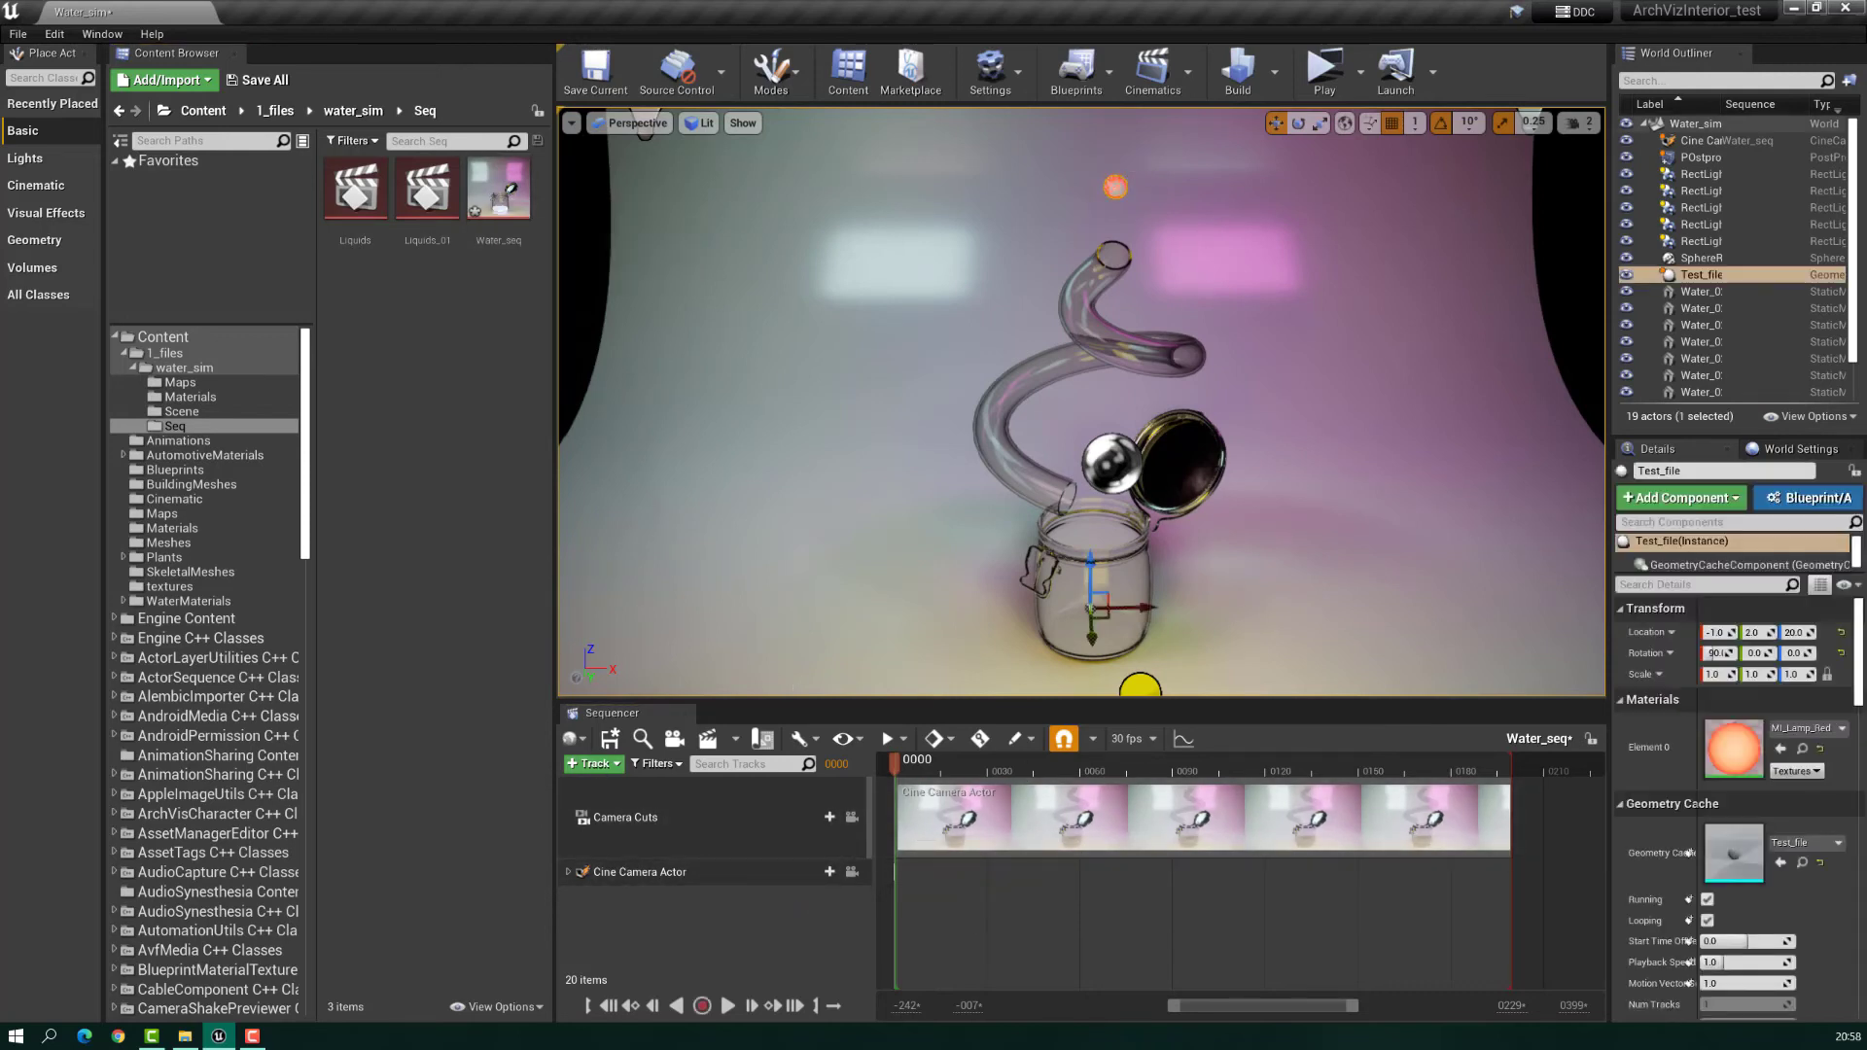
pyautogui.click(1682, 277)
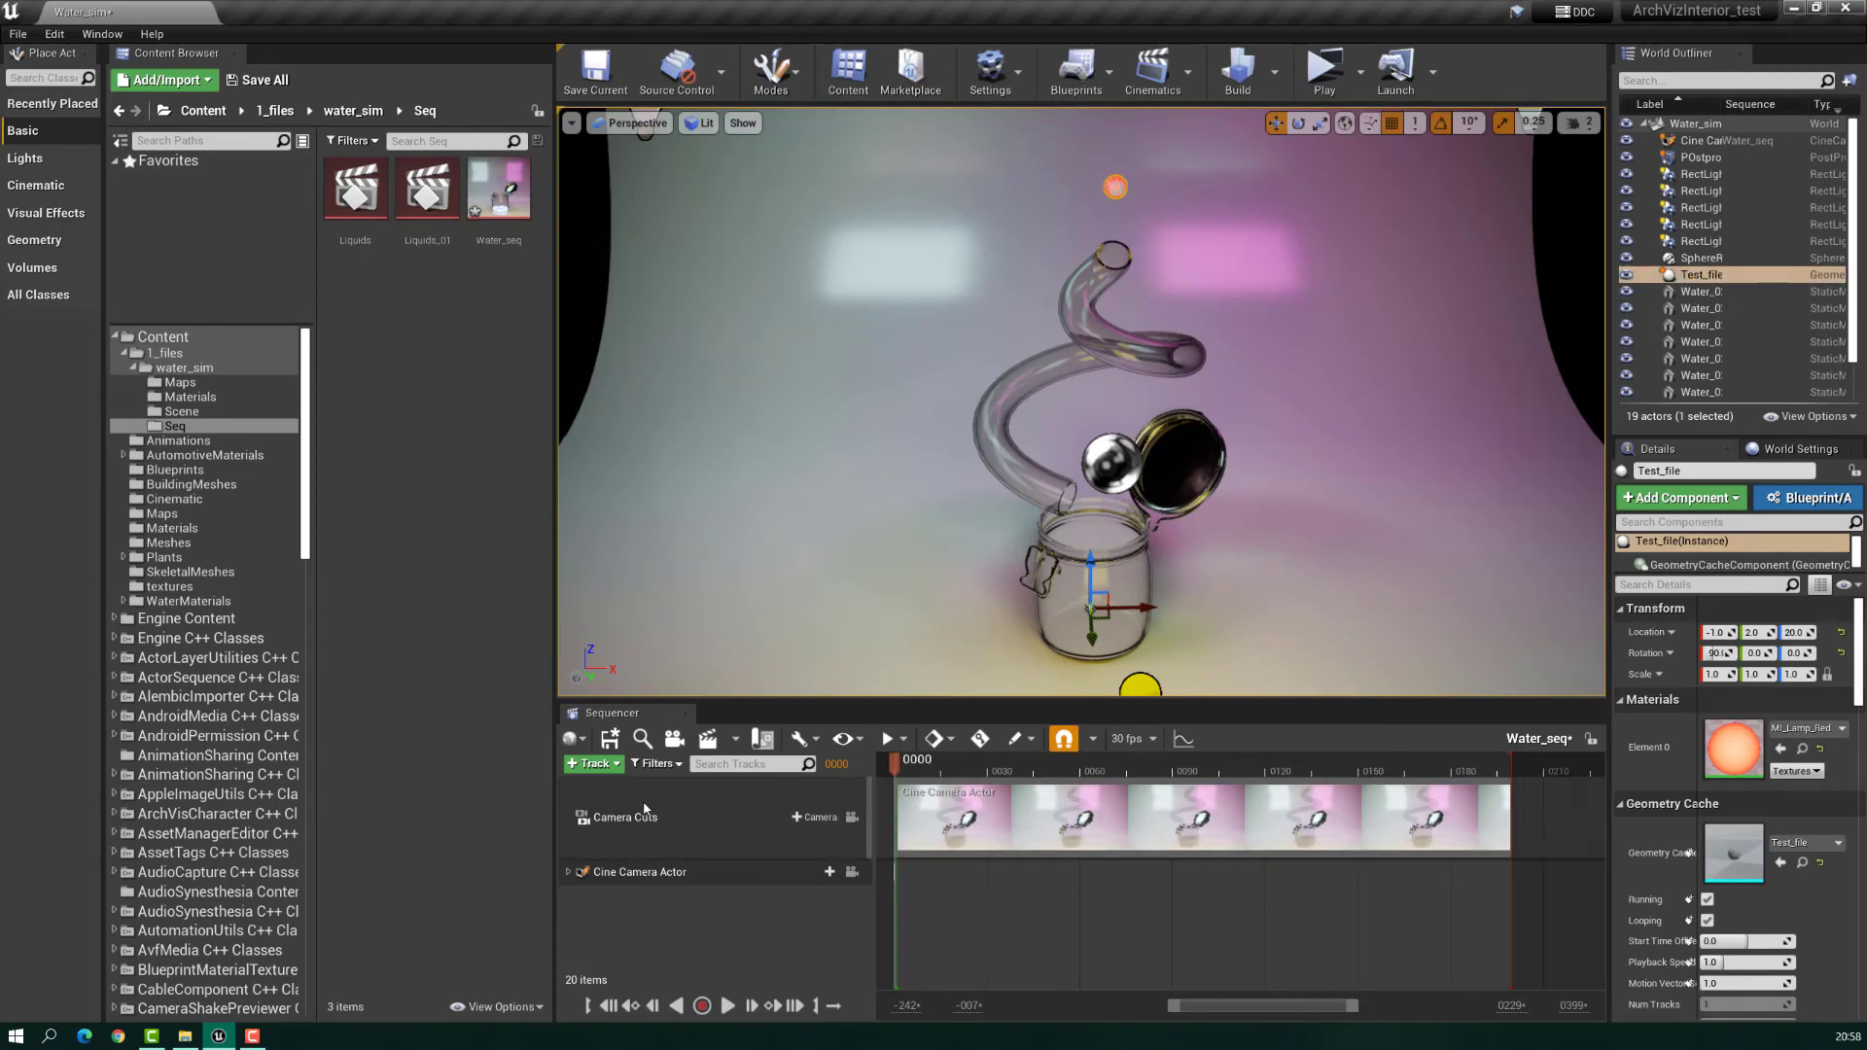
pyautogui.click(593, 763)
pyautogui.moveTo(680, 483)
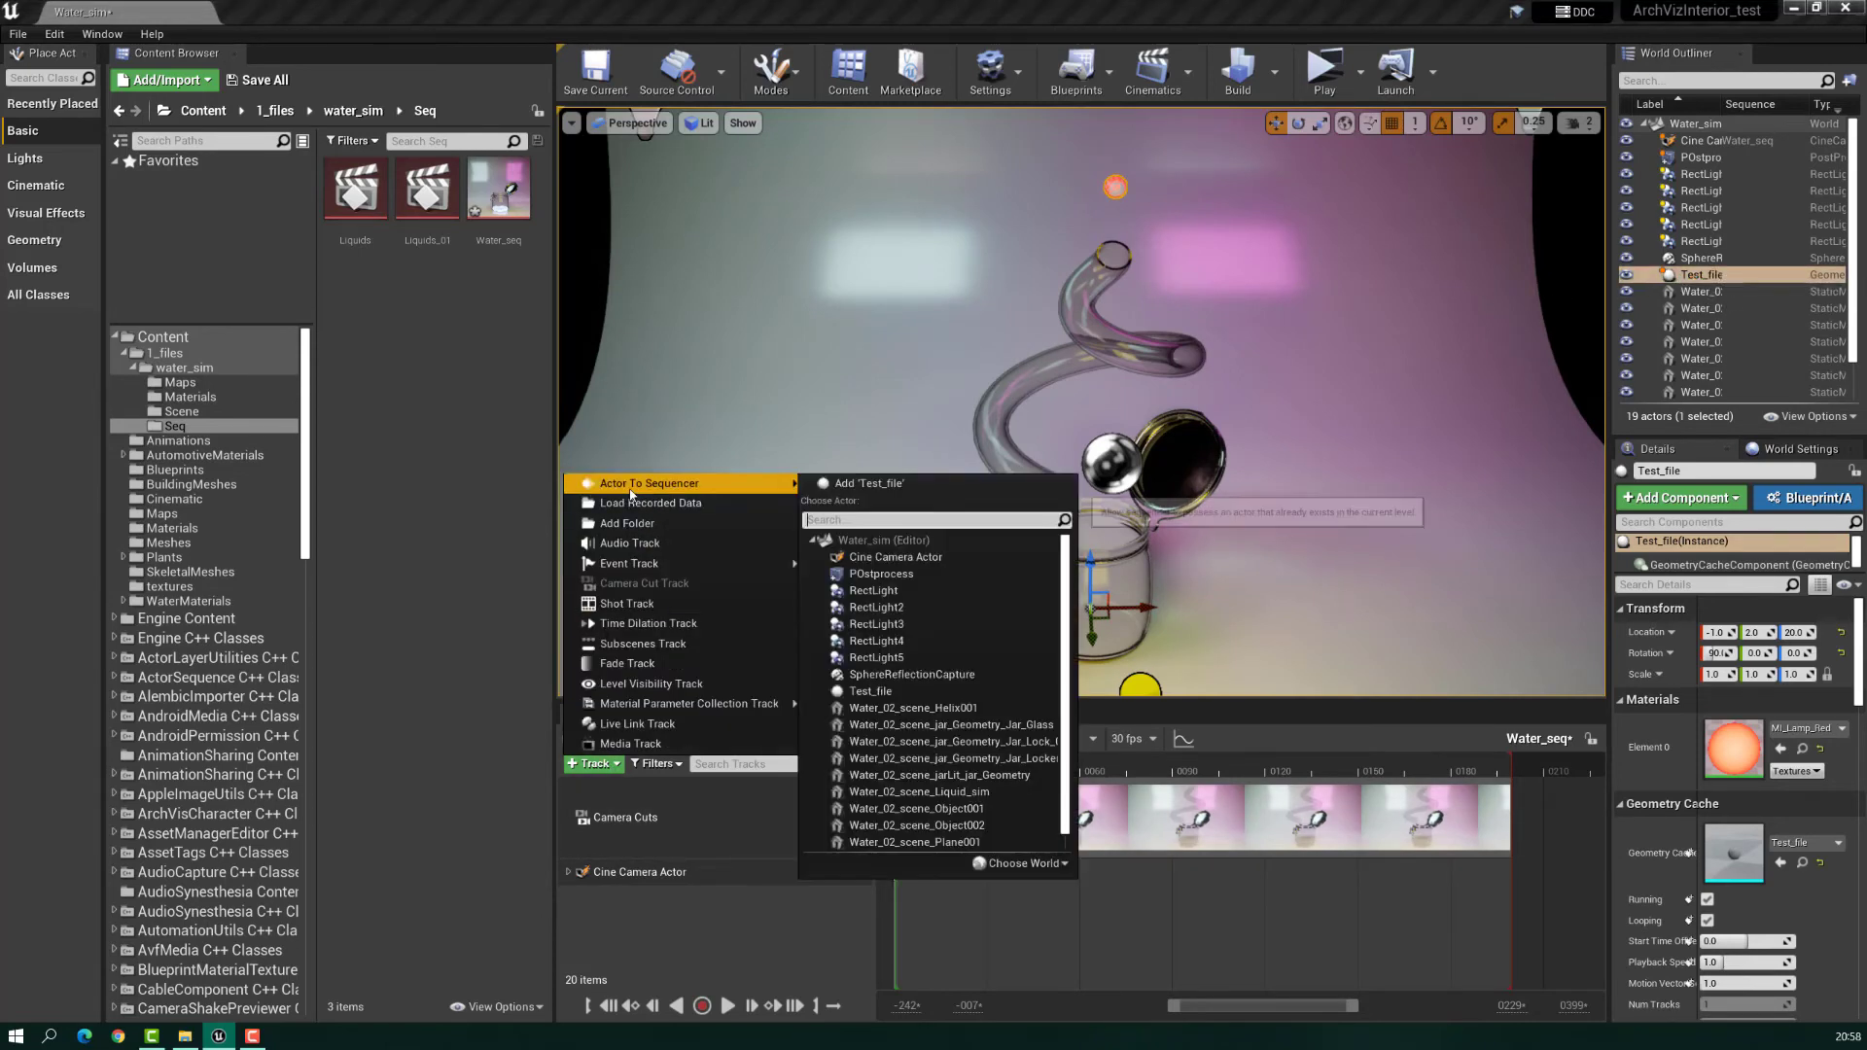
pyautogui.click(888, 484)
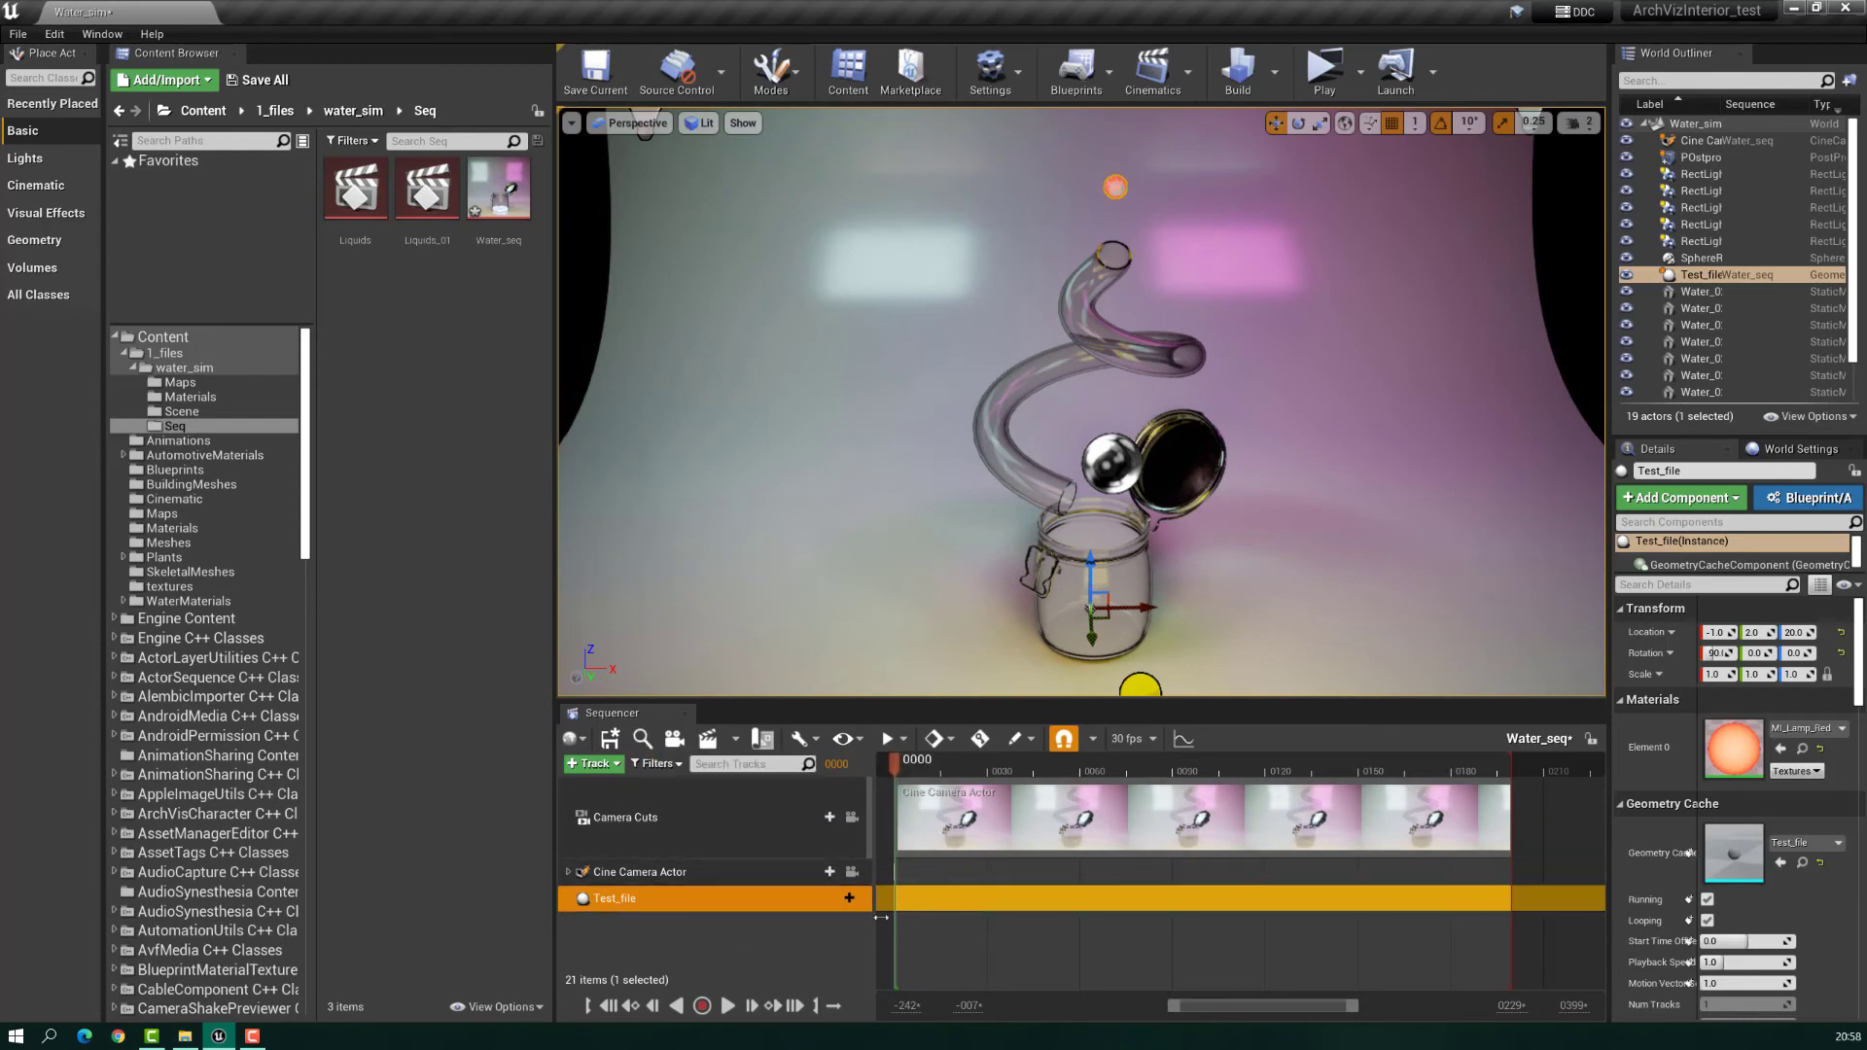
# Step: Give Test_file a Geometry Cache track and scrub so the liquid flows through the tube
pyautogui.click(846, 900)
pyautogui.click(872, 778)
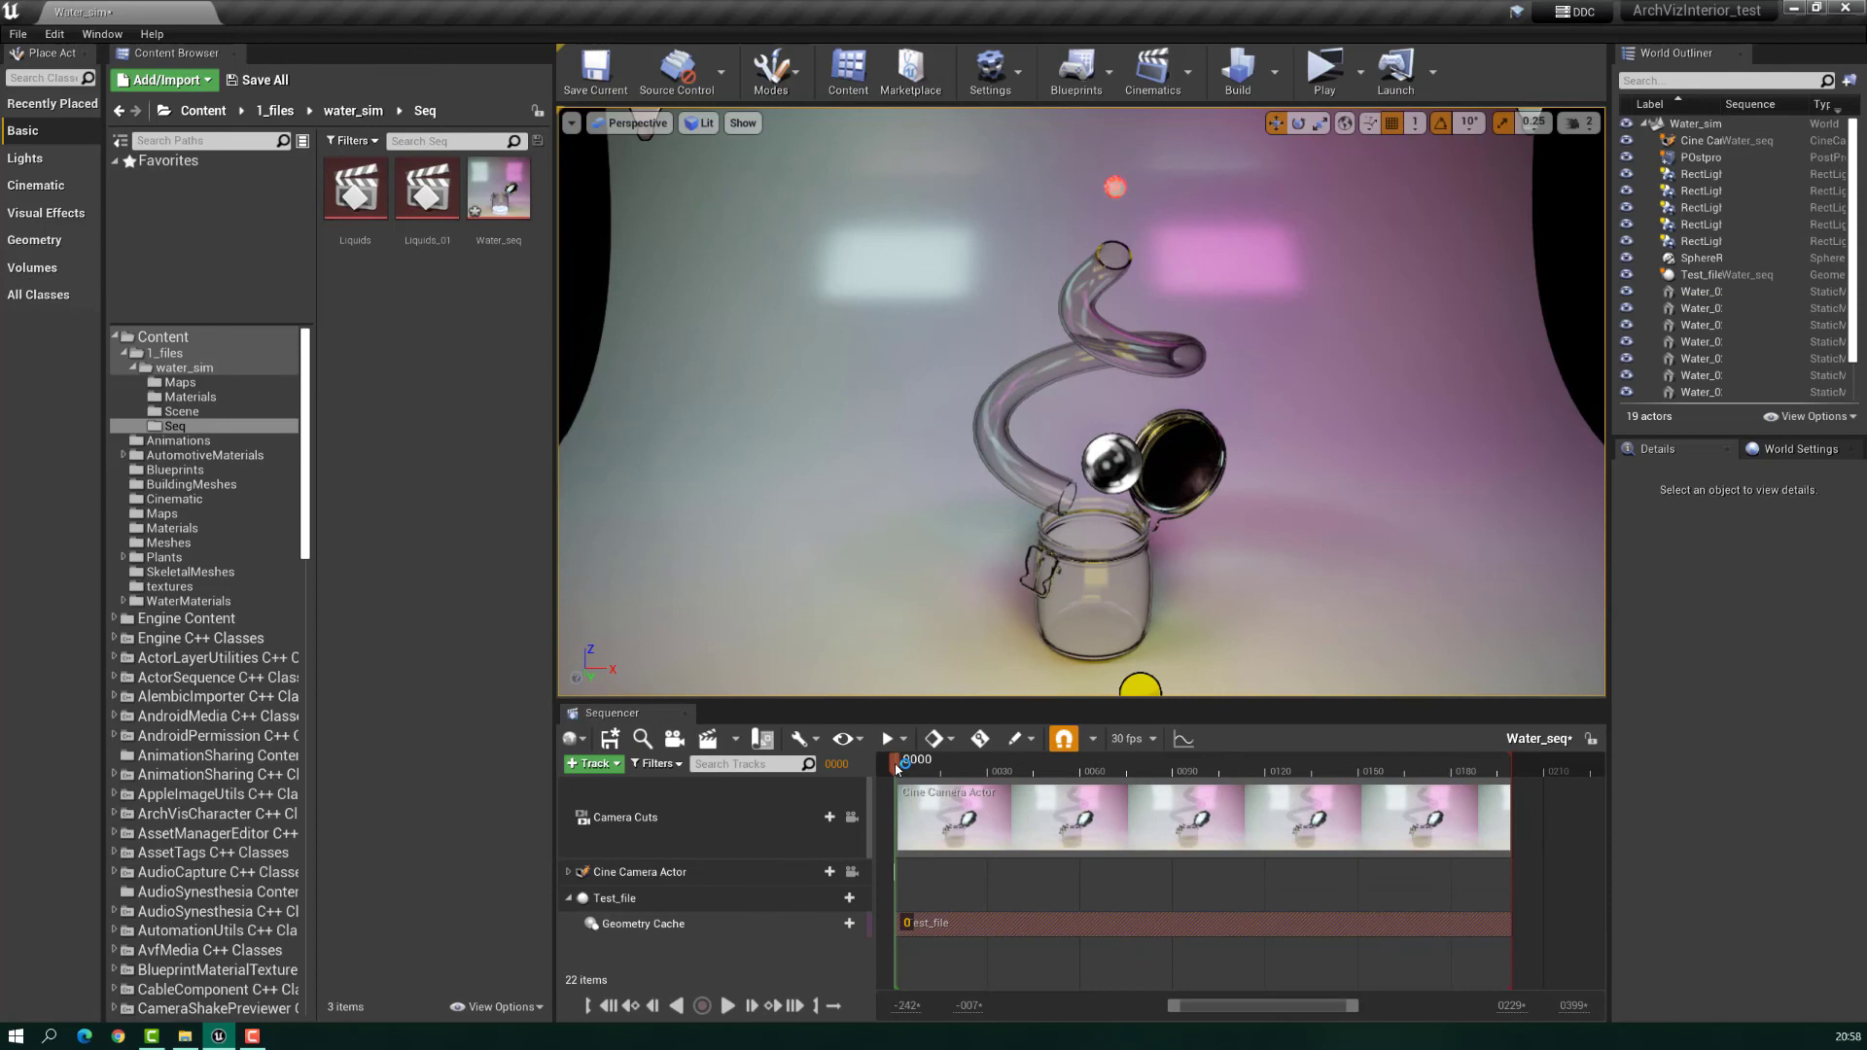
pyautogui.moveTo(895, 766); pyautogui.dragTo(1145, 808)
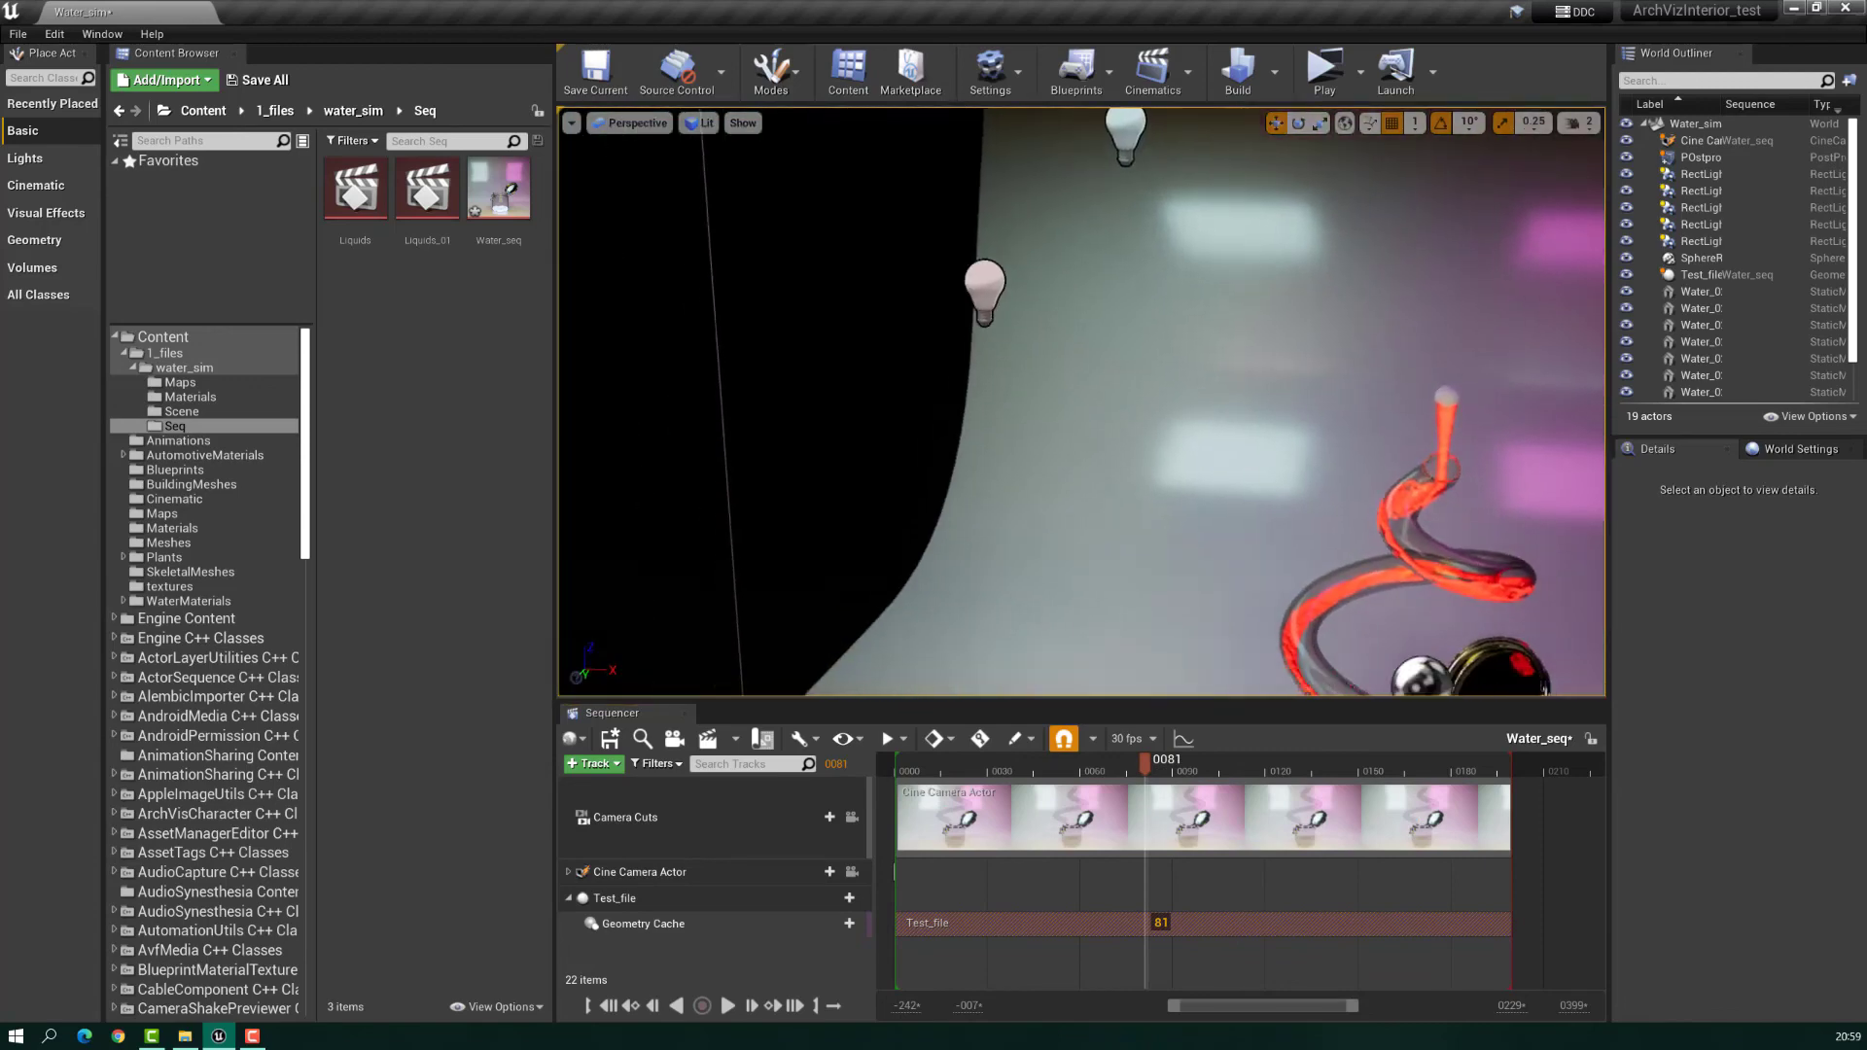